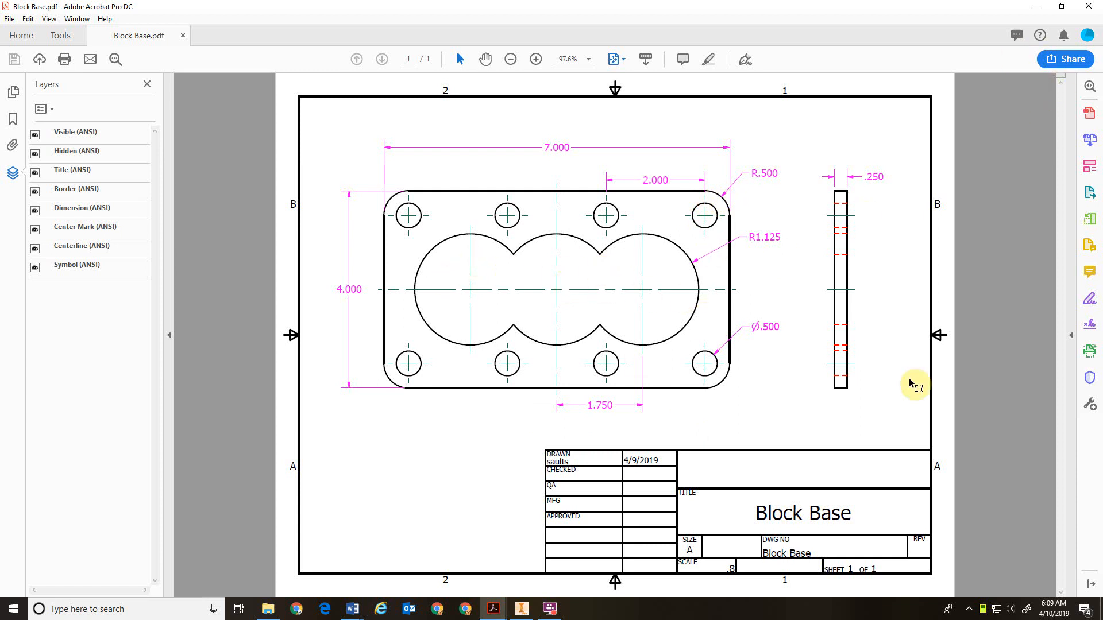
- Review the list of covered features in Intro Autodesk Inventor.pdf and return to Autodesk Inventor
click(1036, 8)
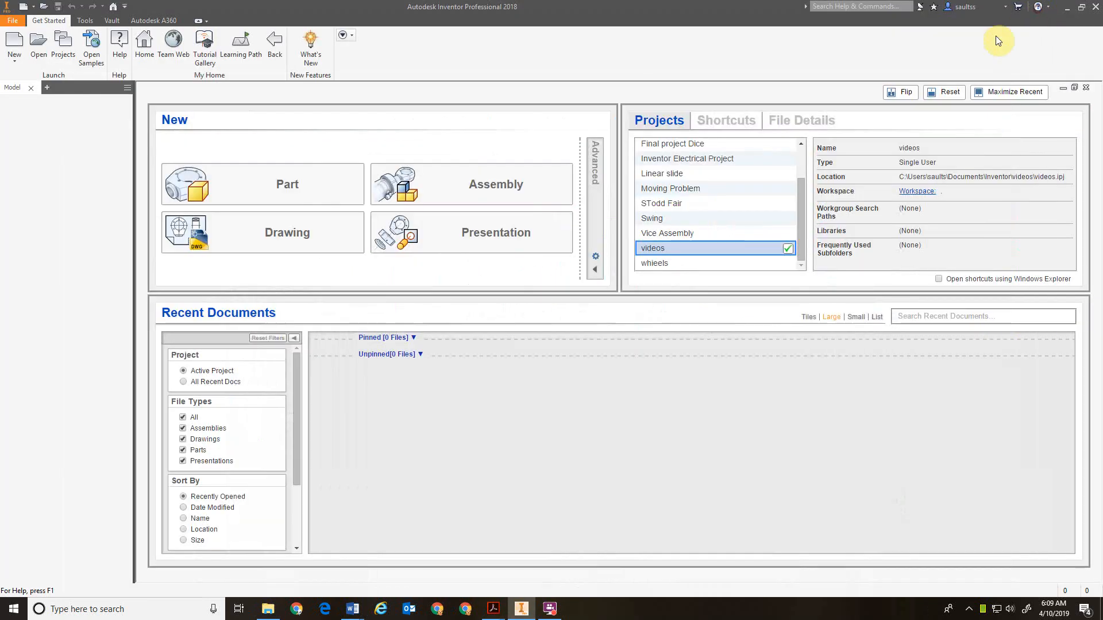
mouse_move(494, 615)
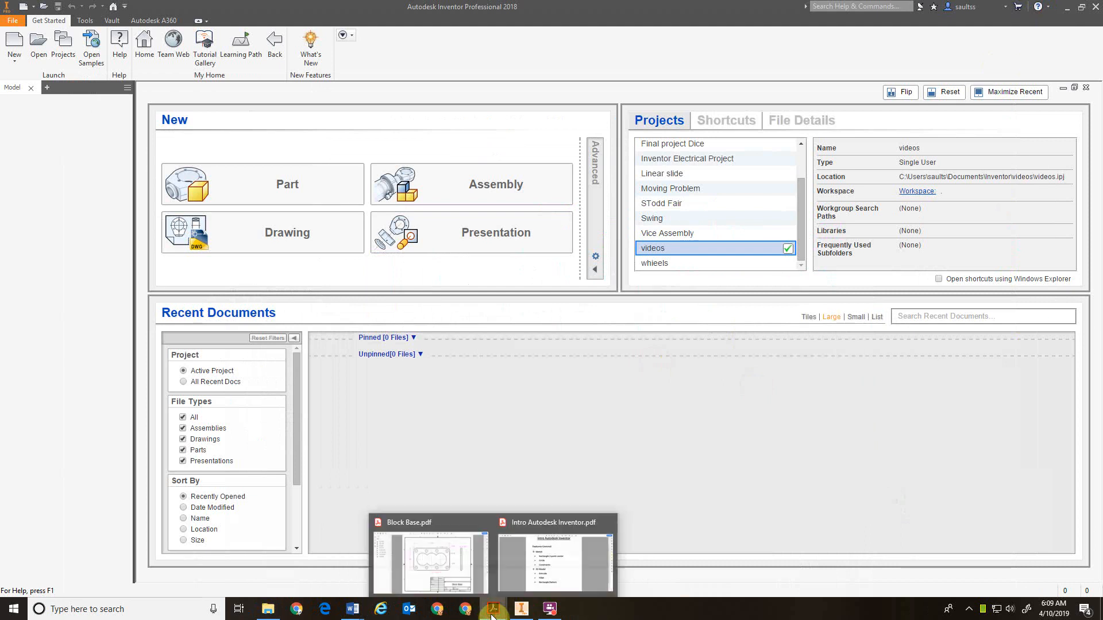
click(546, 568)
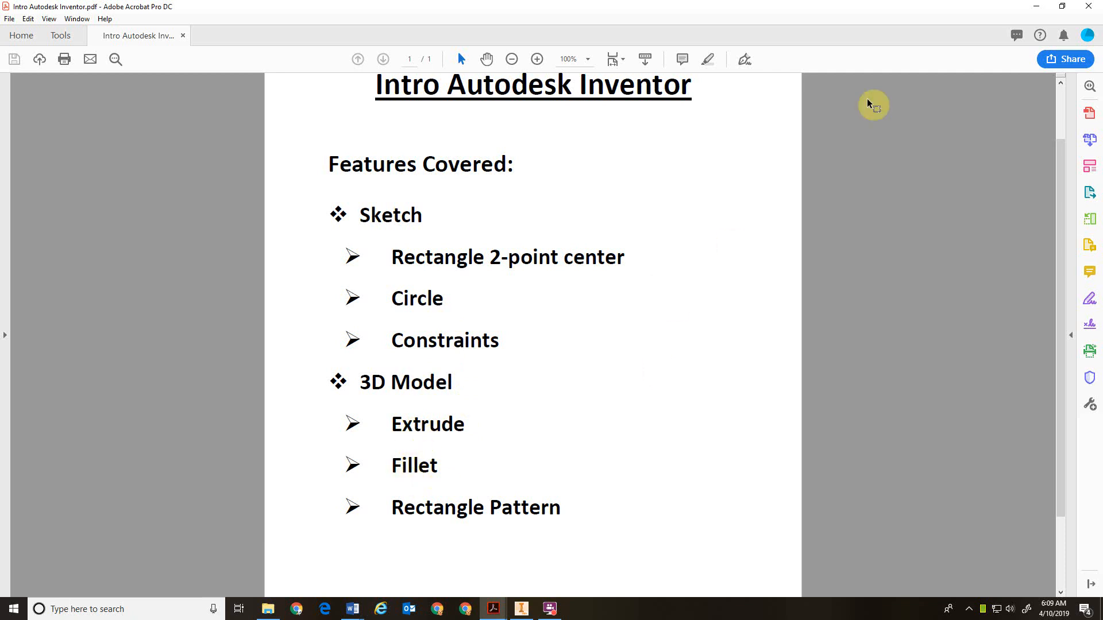
click(1037, 11)
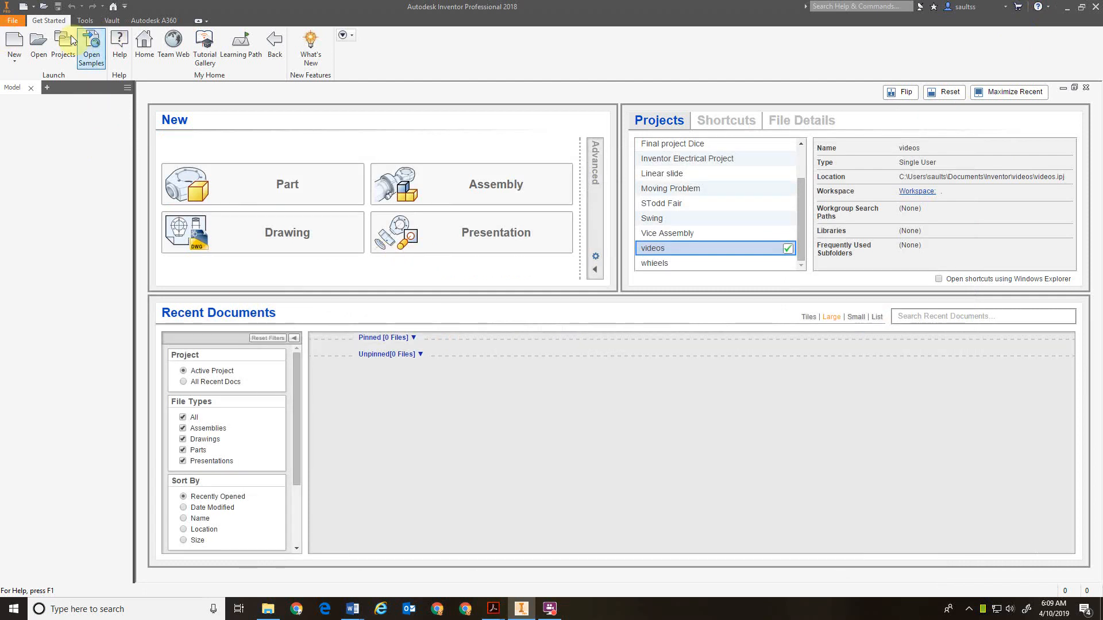
- Create a new standard part, accept the style conflict notice, and start a 2D sketch on the front (XY) plane
click(268, 185)
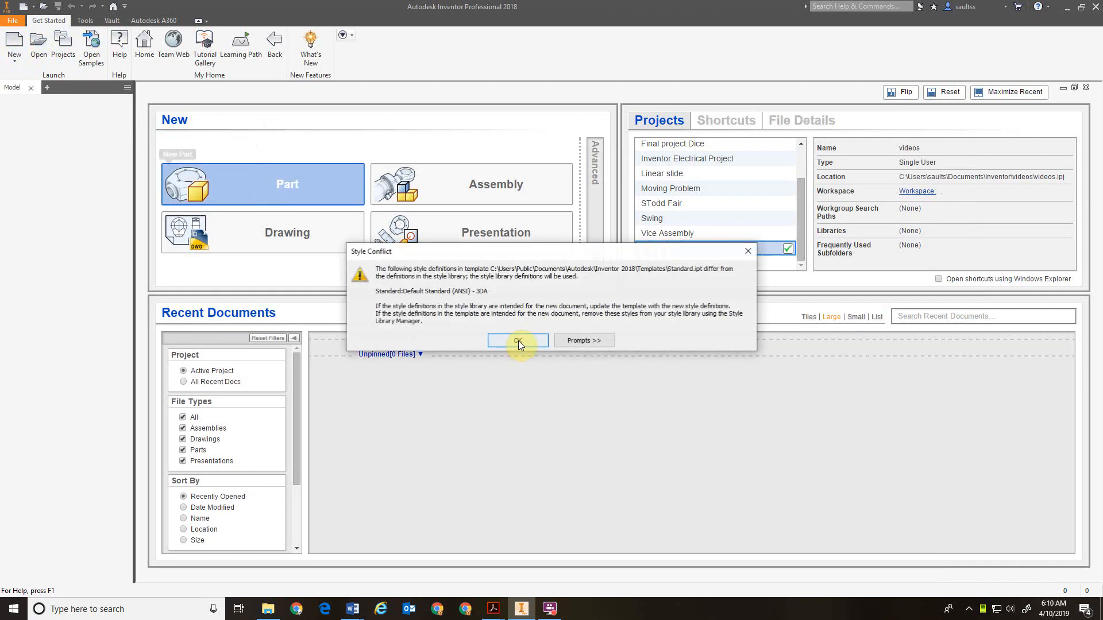
click(508, 339)
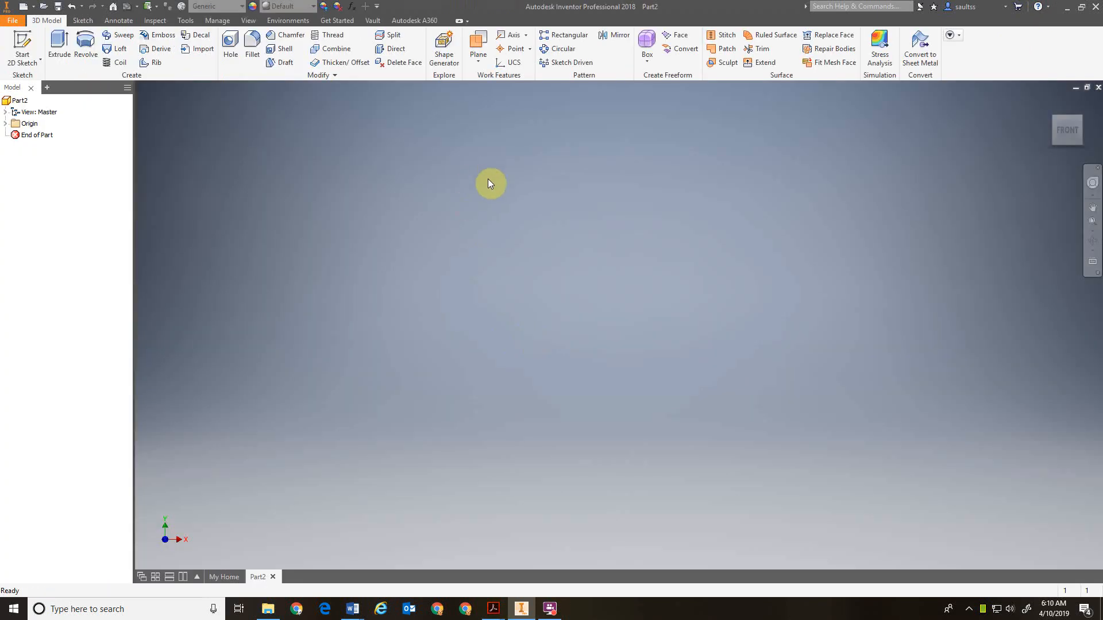
click(15, 39)
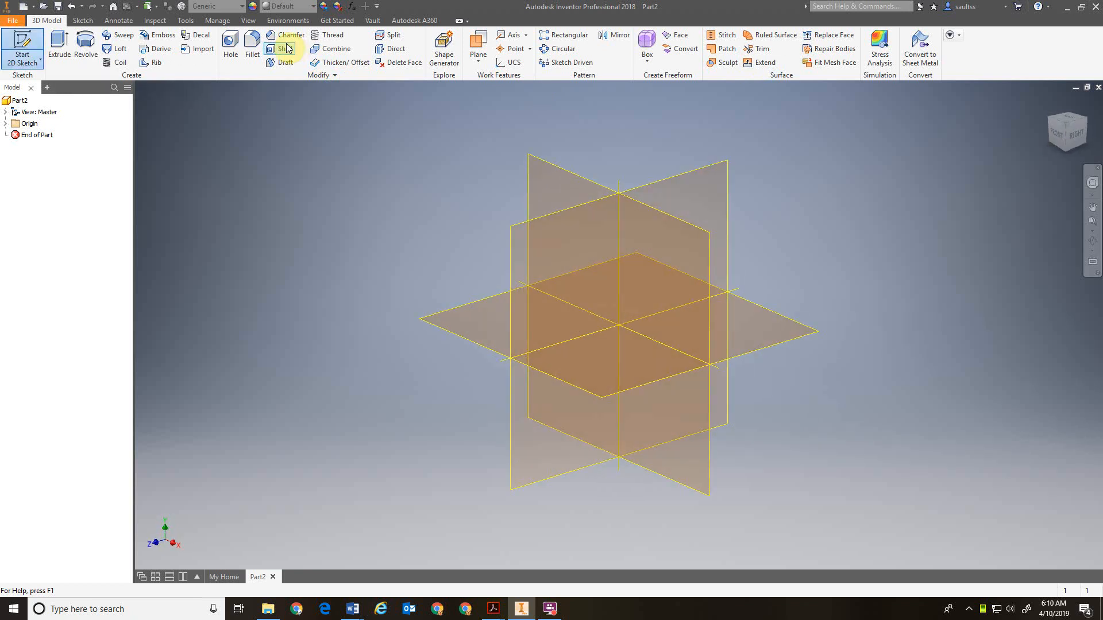
click(551, 188)
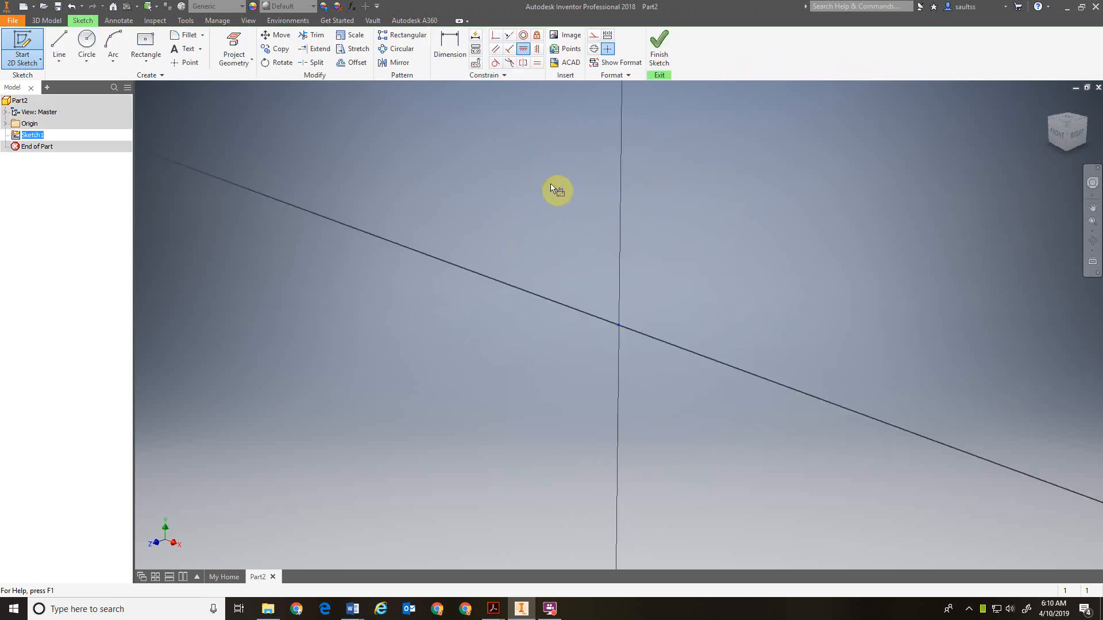
- Draw a two-point center rectangle 7 in wide and 4 in high centered on the origin, and finish the sketch
click(144, 61)
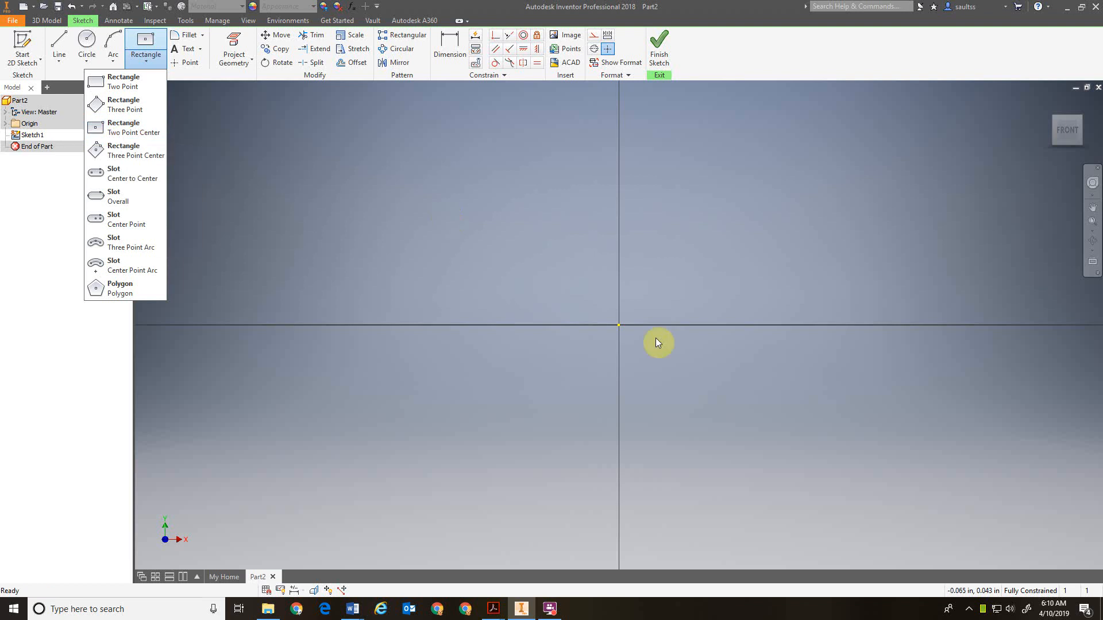
click(110, 125)
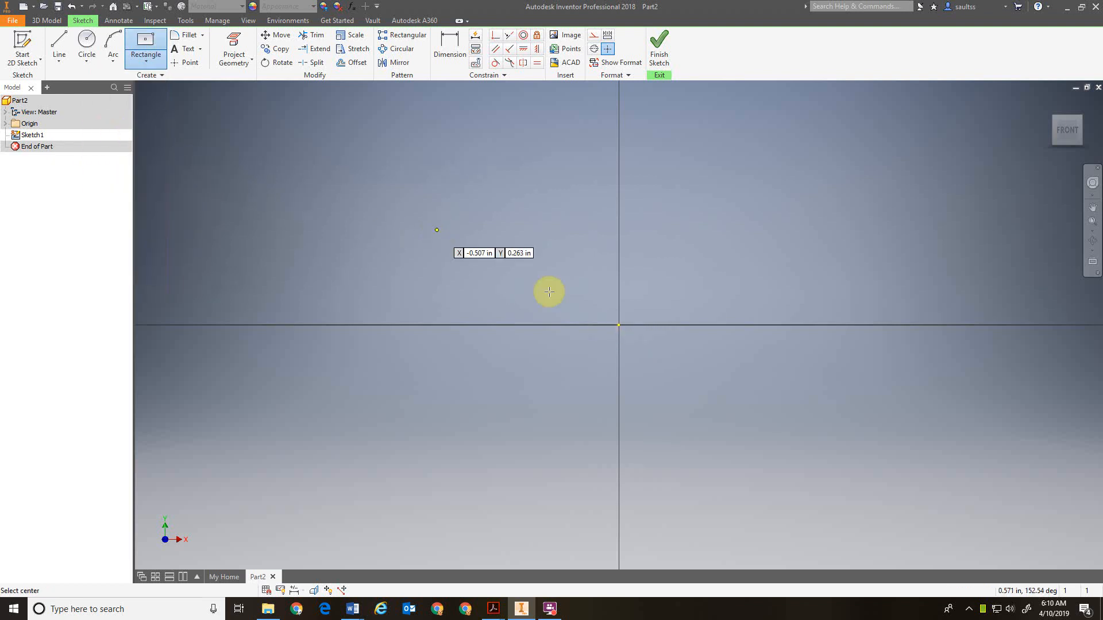
click(618, 325)
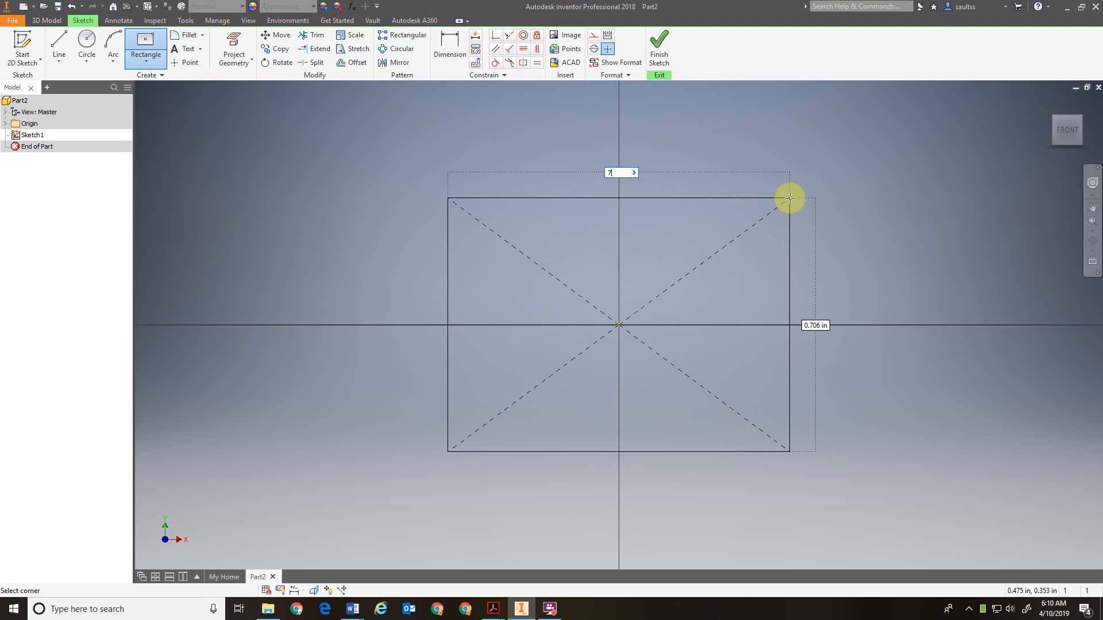
text(7)
key(Tab)
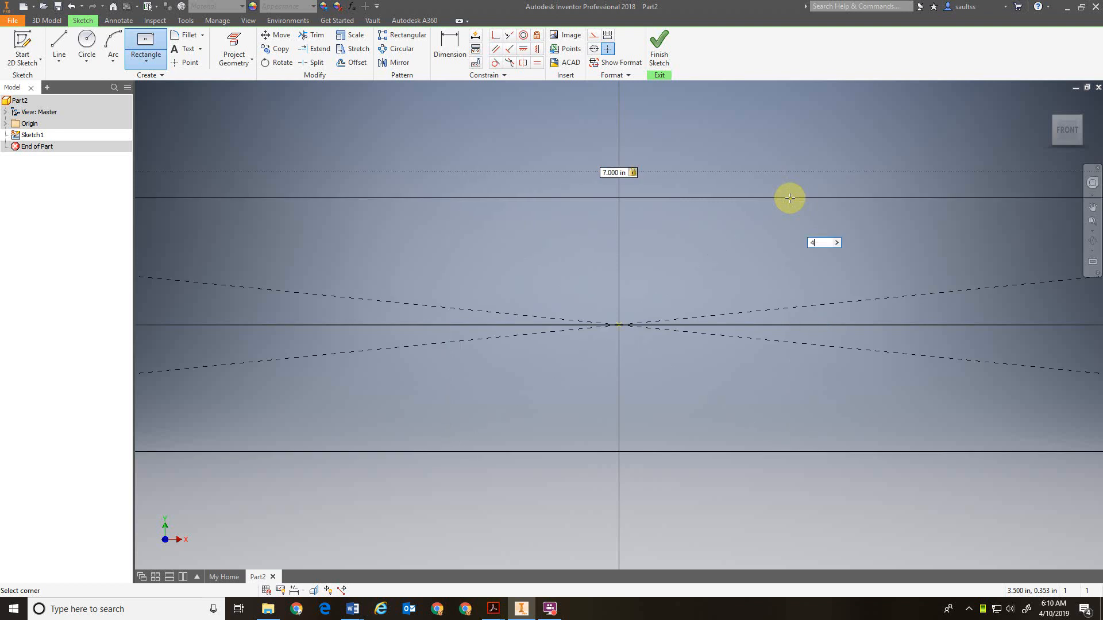
key(Return)
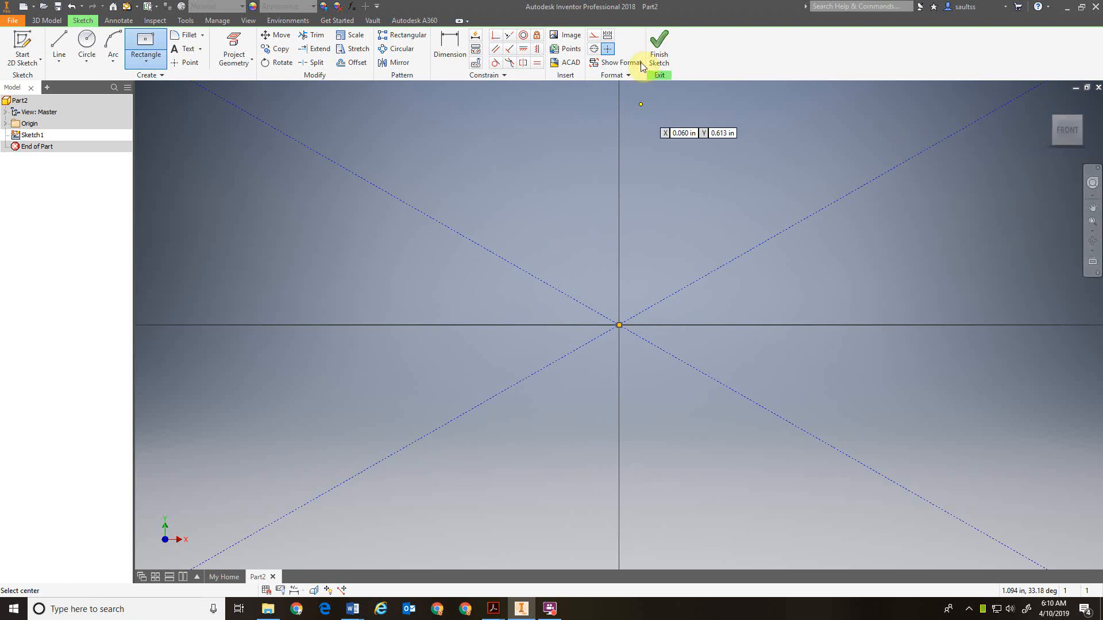
click(1060, 133)
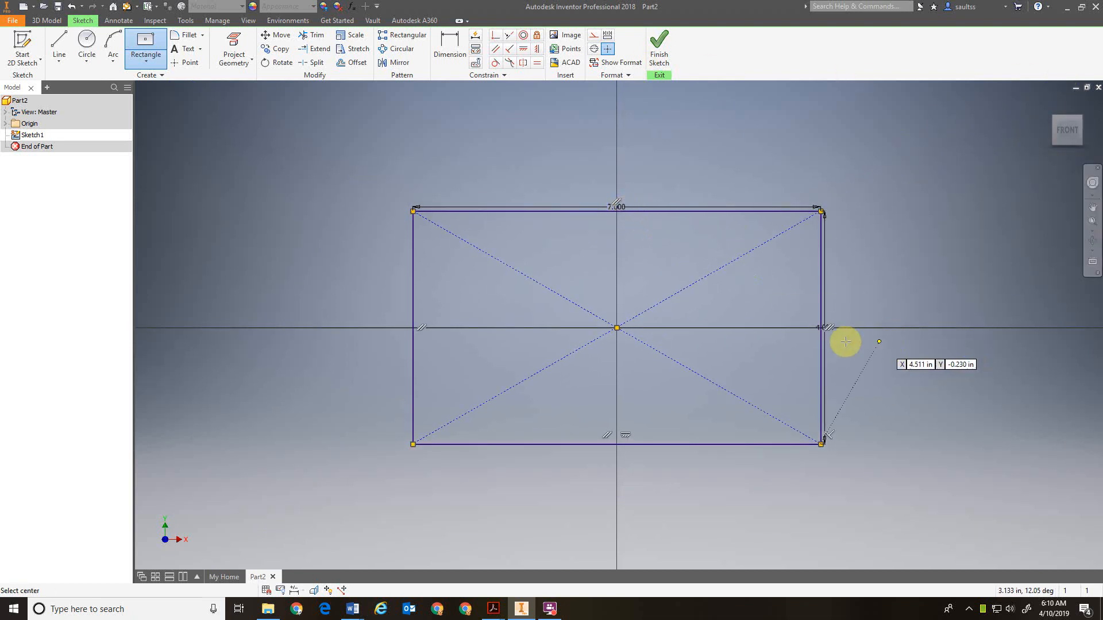
click(657, 41)
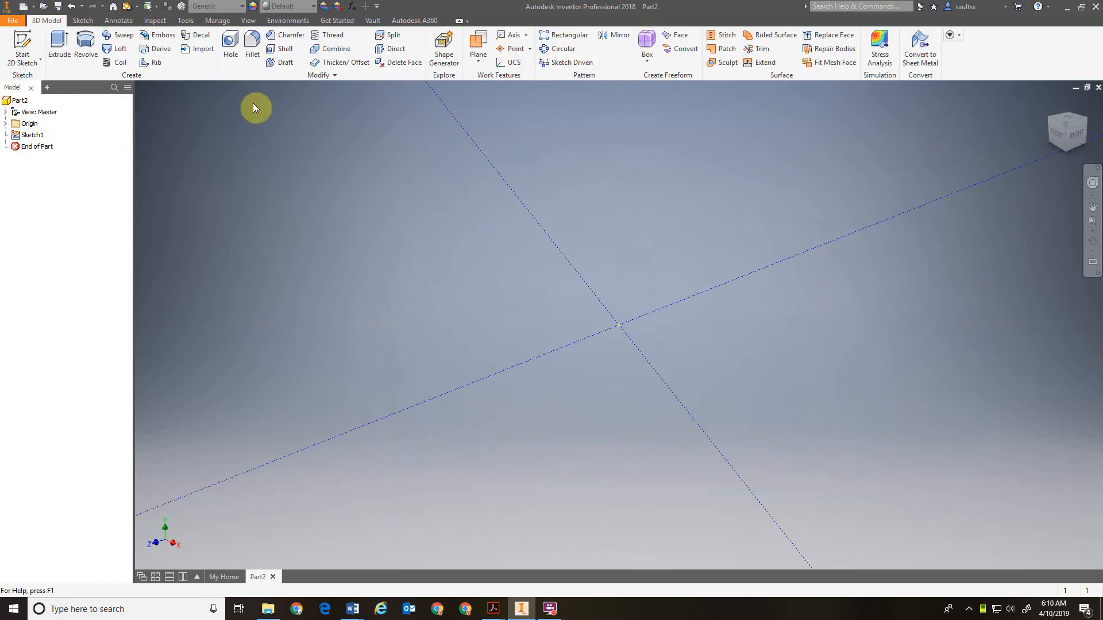
- Extrude the rectangle profile by a distance of 0.25 in
click(1050, 100)
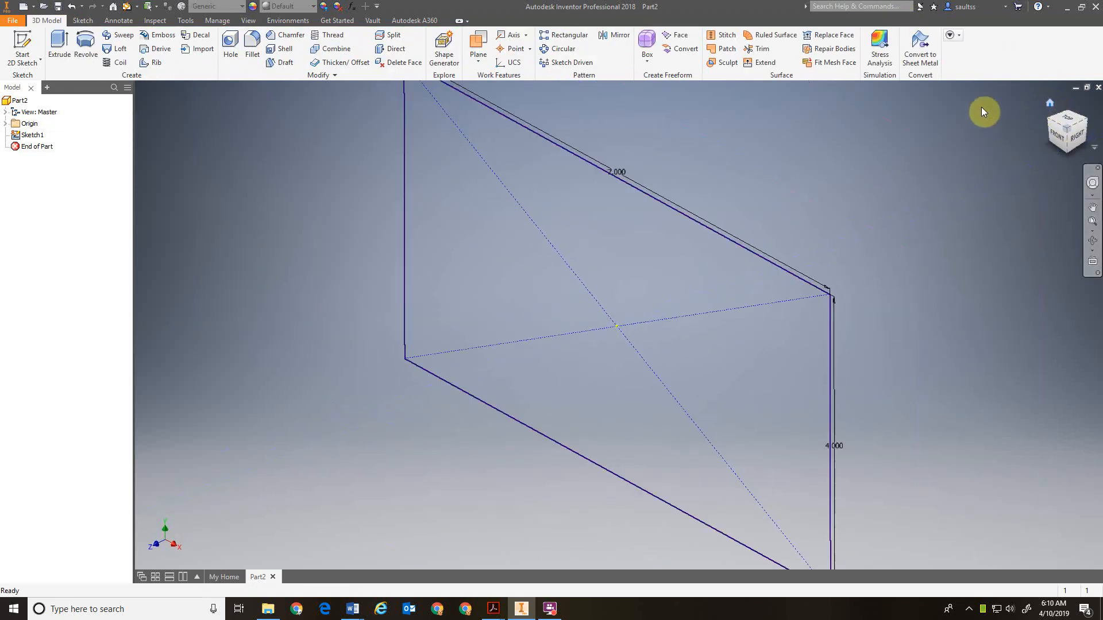
click(57, 42)
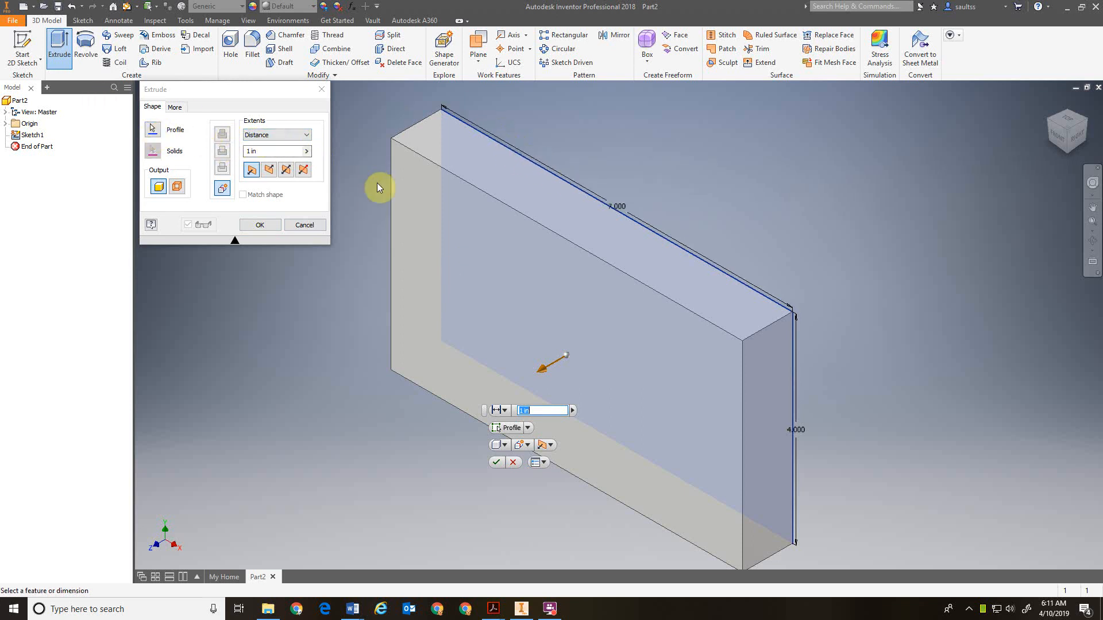
click(258, 153)
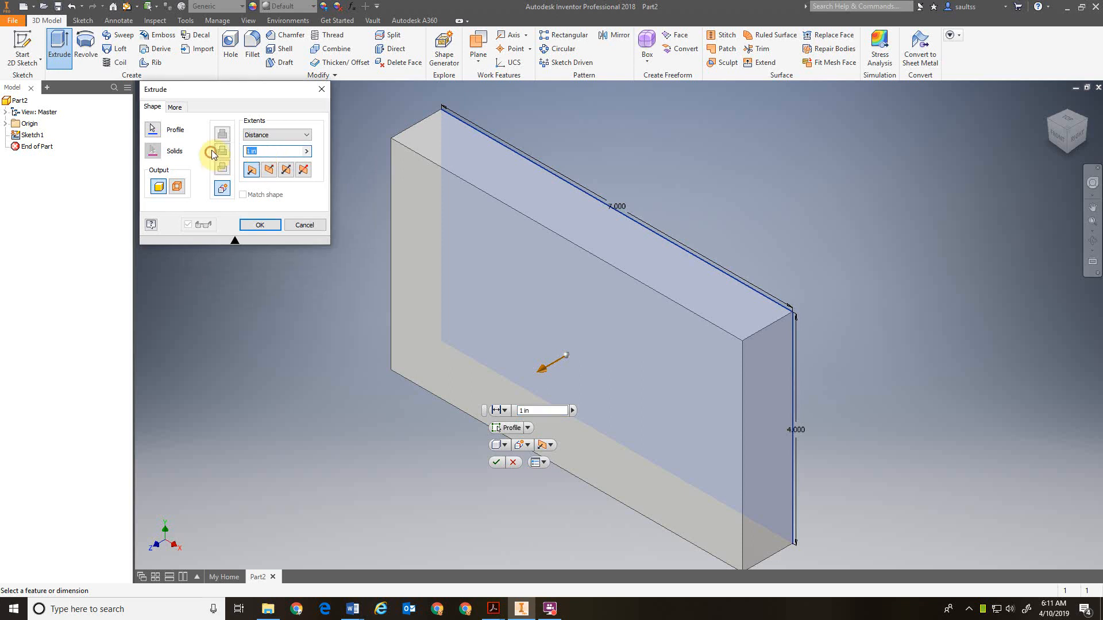
text(.25)
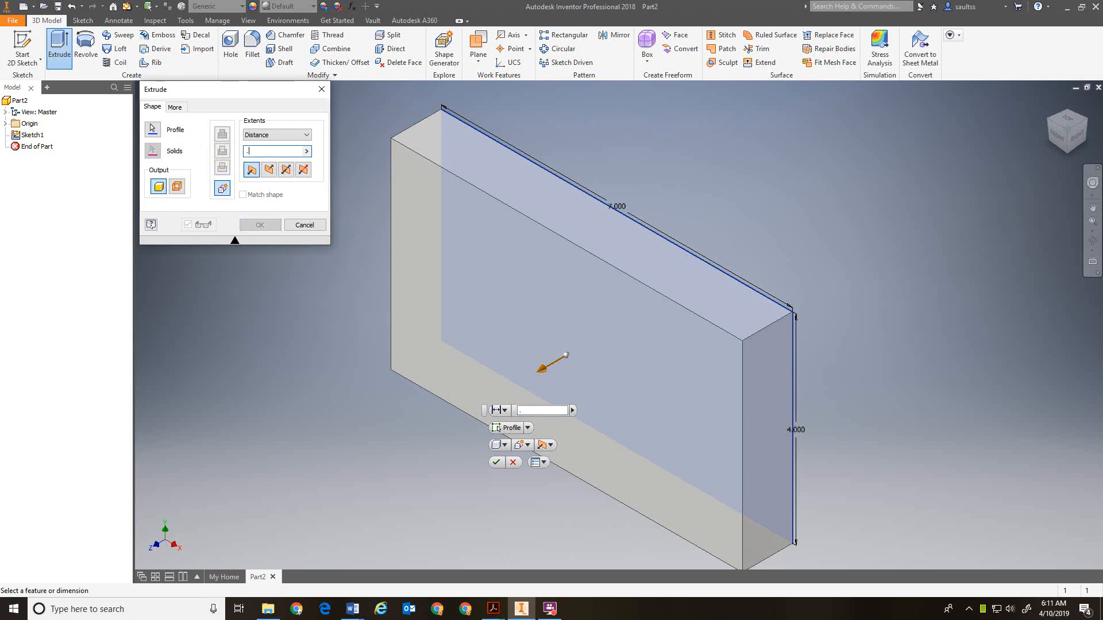
click(260, 222)
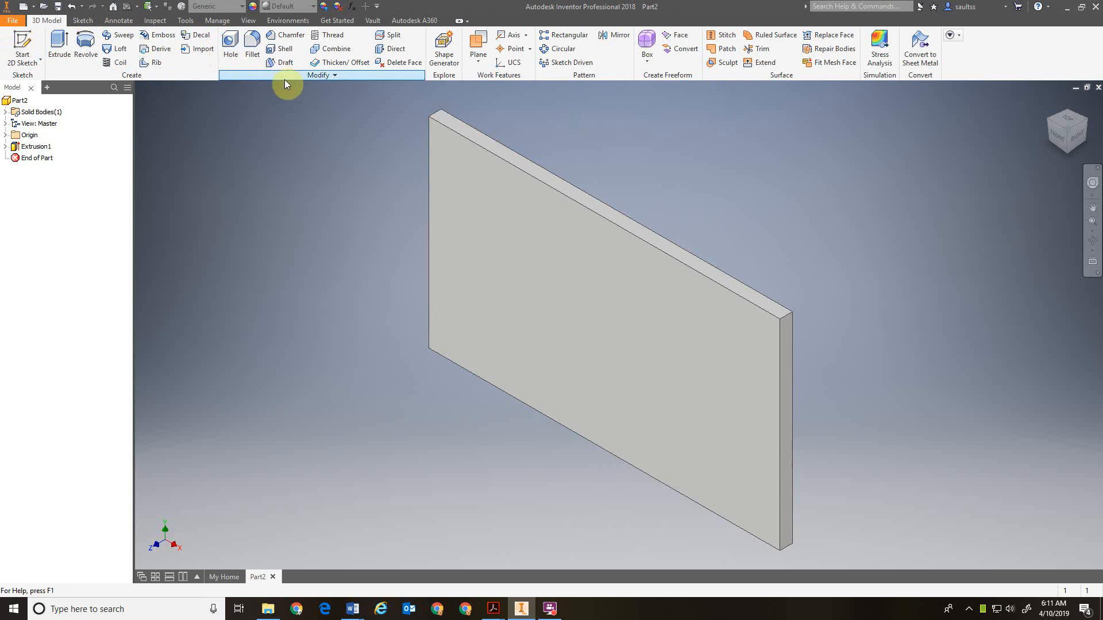
- Fillet the four short corner edges of the plate with a 0.5 in radius
click(254, 42)
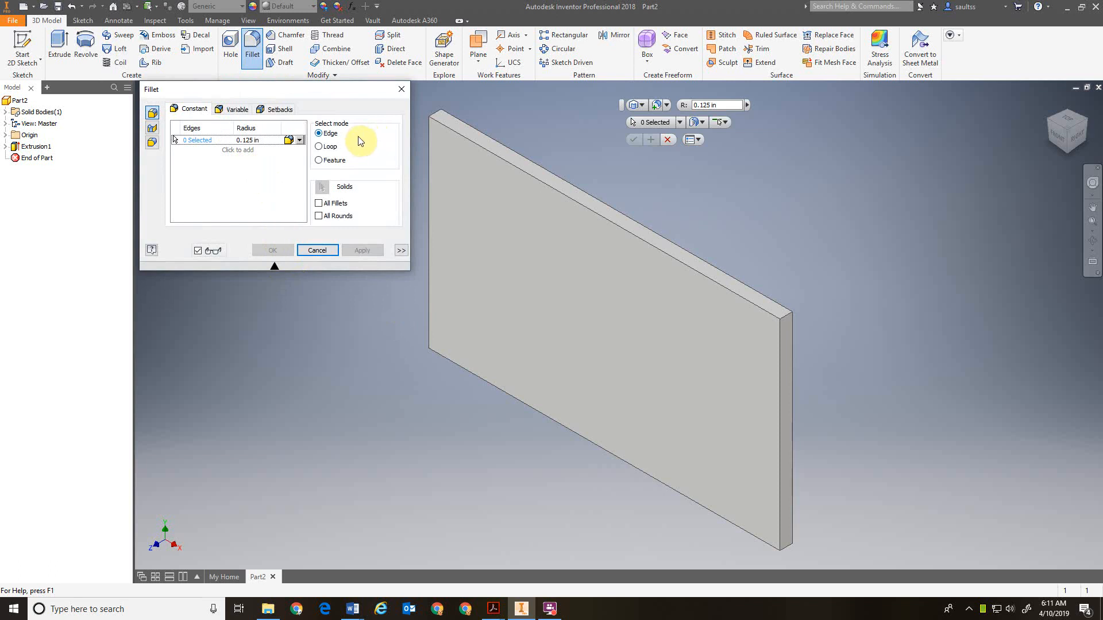
click(435, 118)
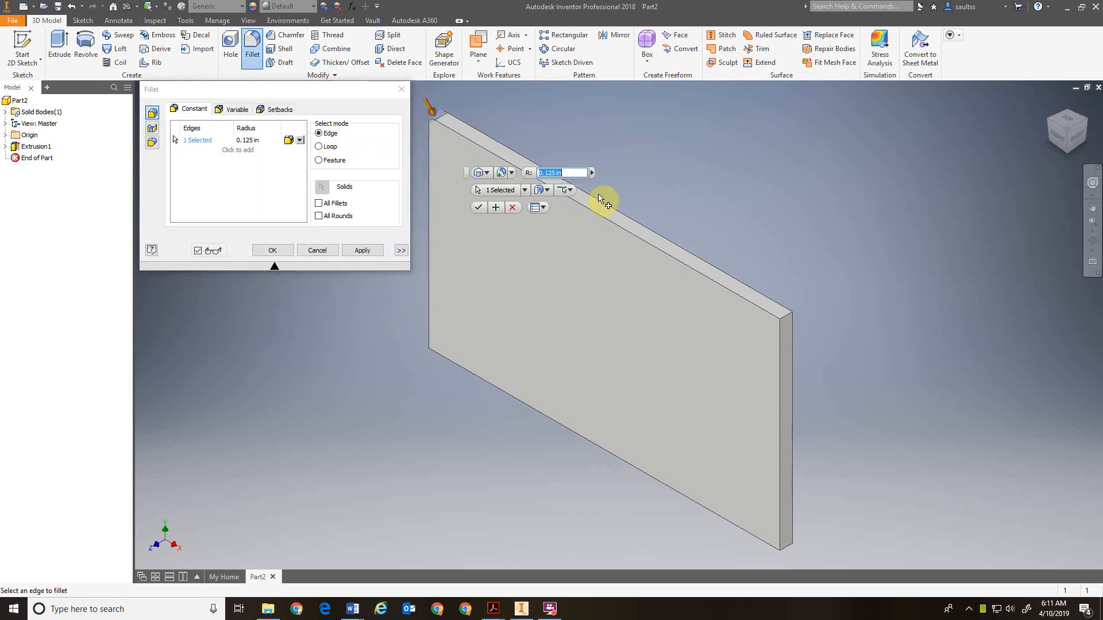
click(787, 308)
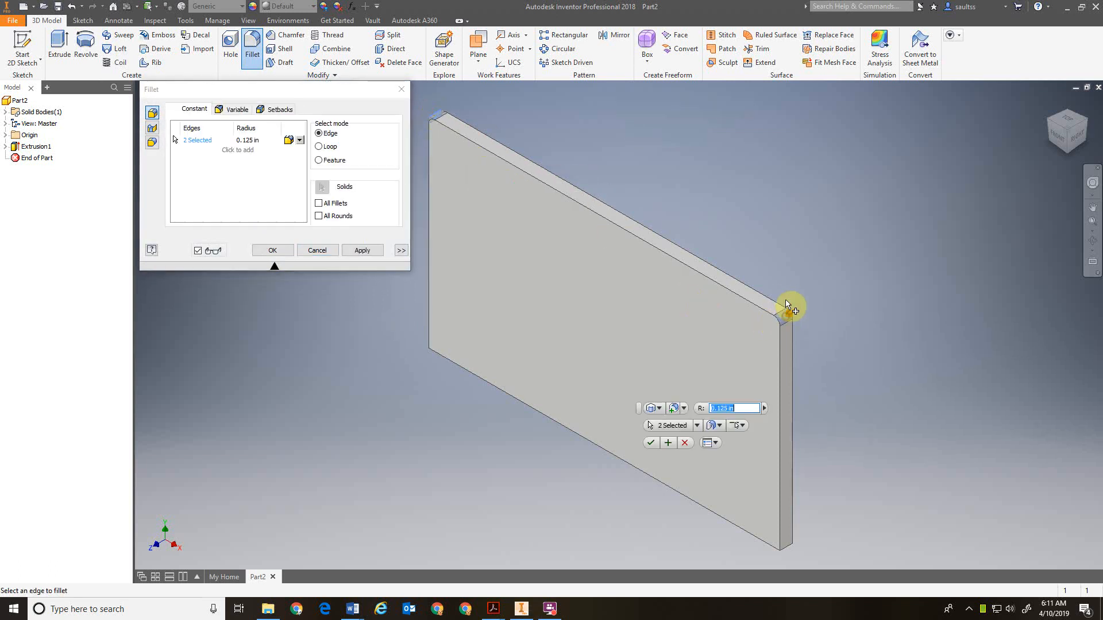
click(787, 546)
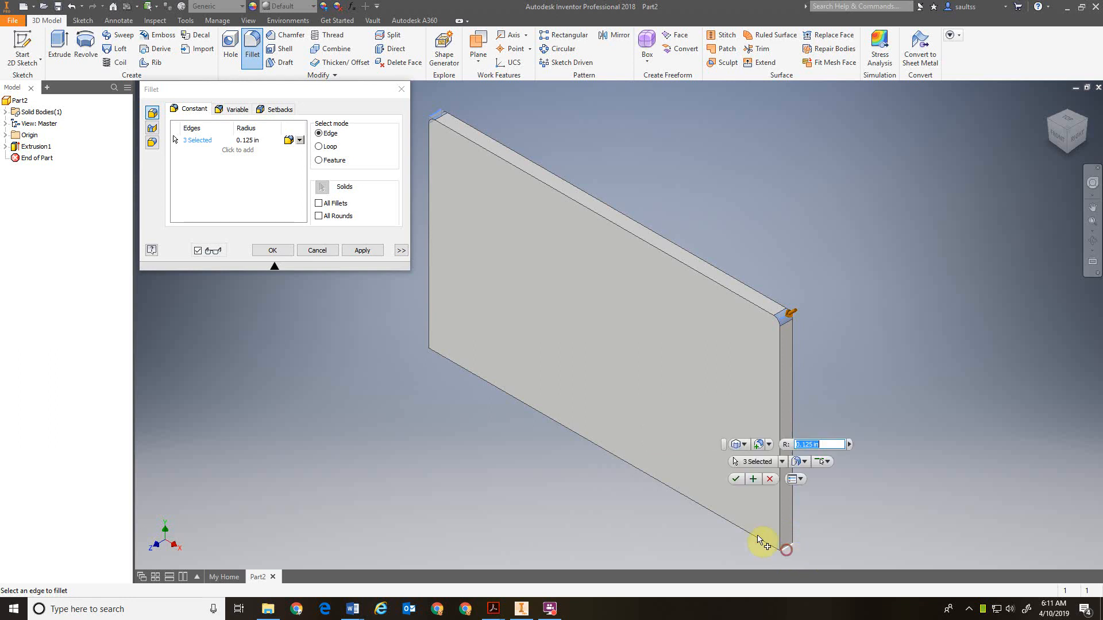
click(433, 349)
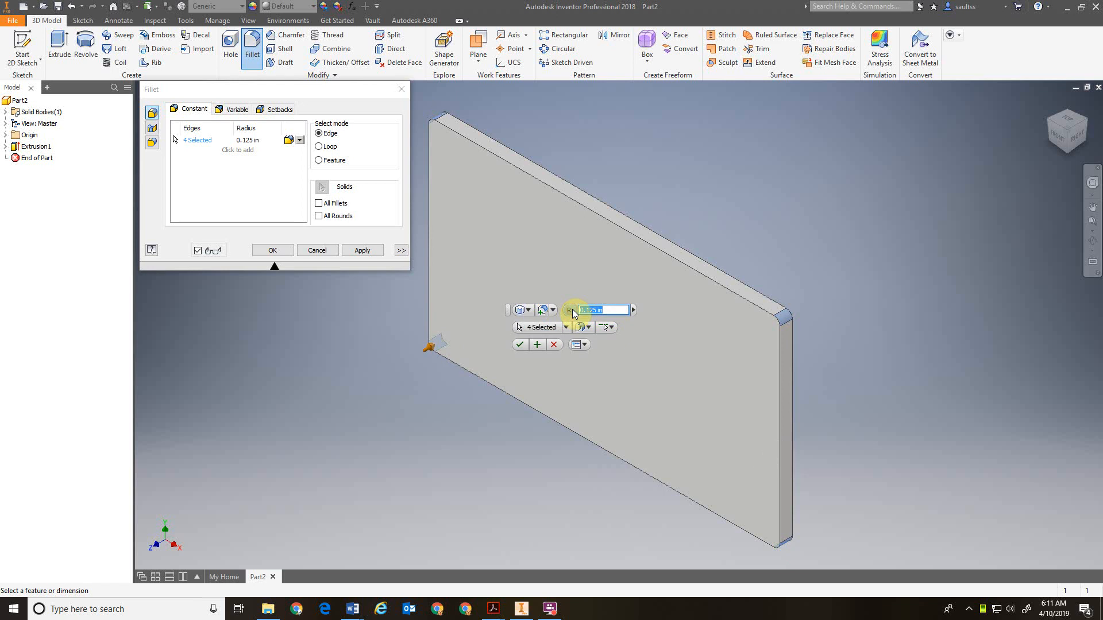
text(5)
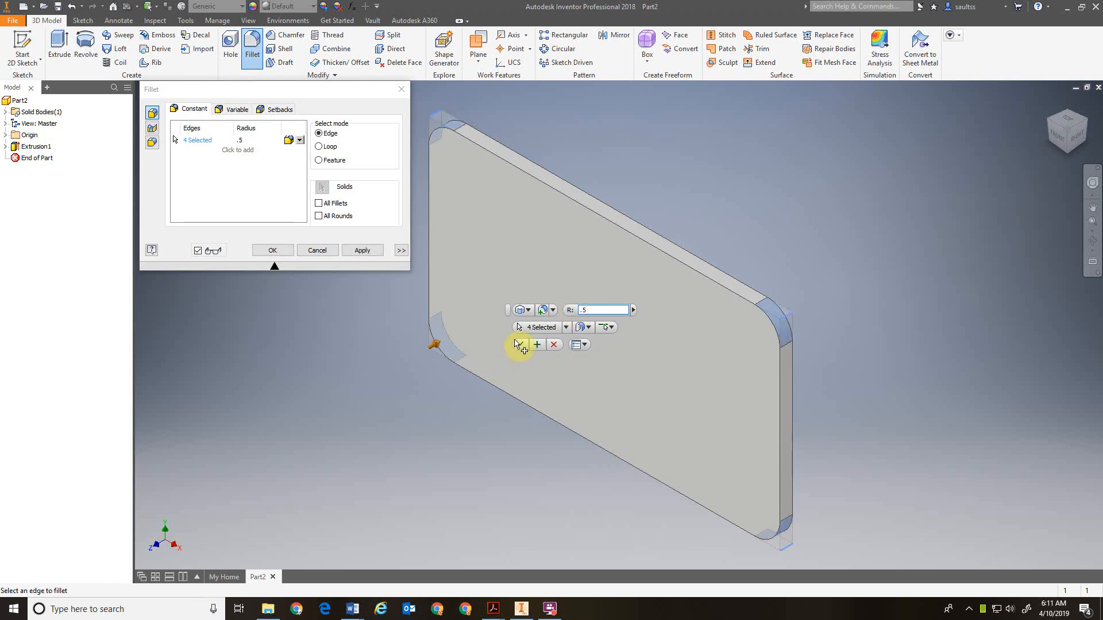
click(519, 347)
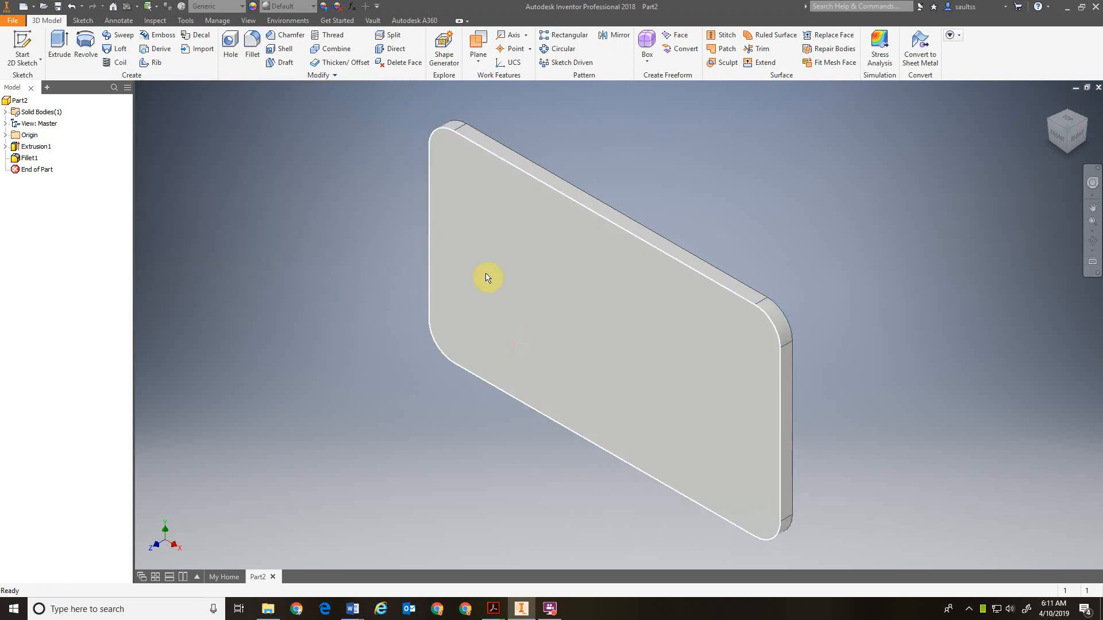
- Save the part as Block Base in the videos workspace folder
click(57, 7)
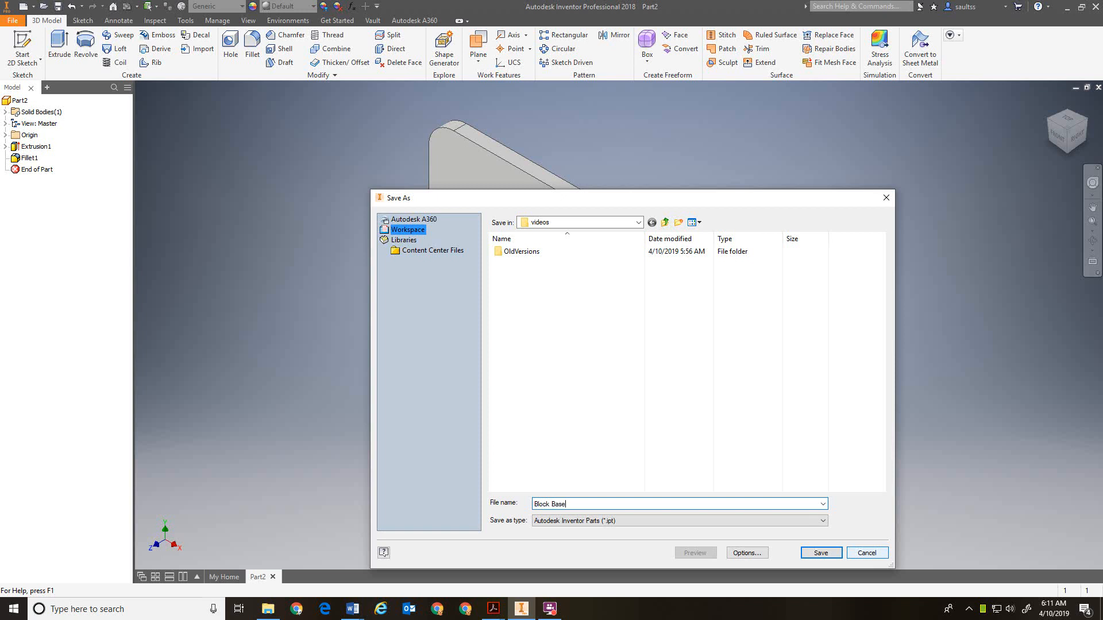
click(821, 553)
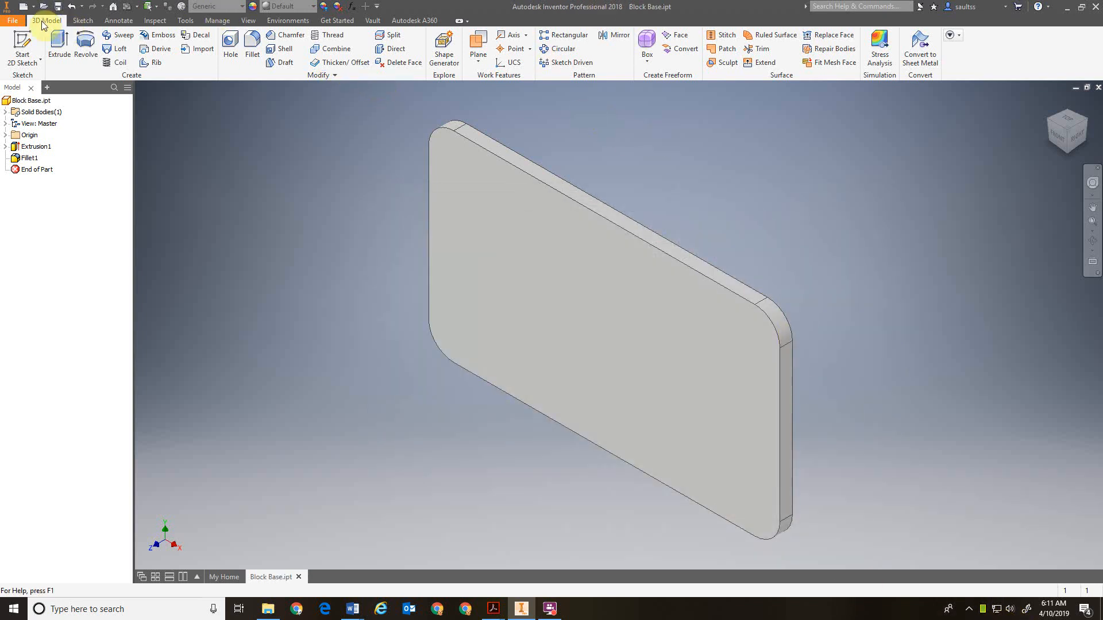
- Start a sketch on the plate's front face and draw a 2.25 in diameter circle up and to the left of the origin
click(21, 38)
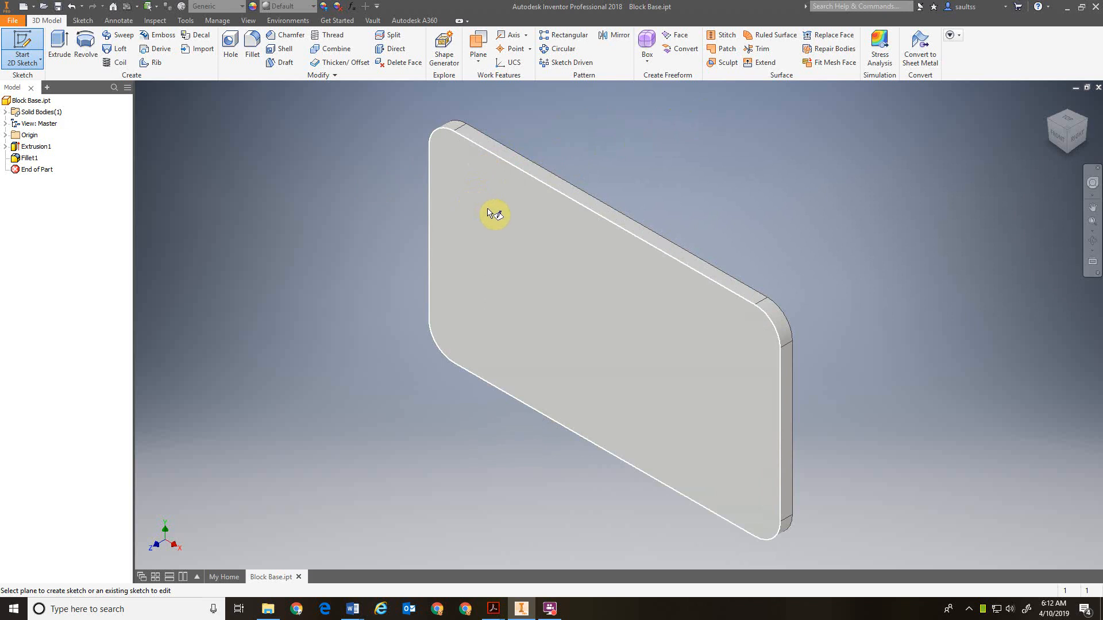
click(539, 247)
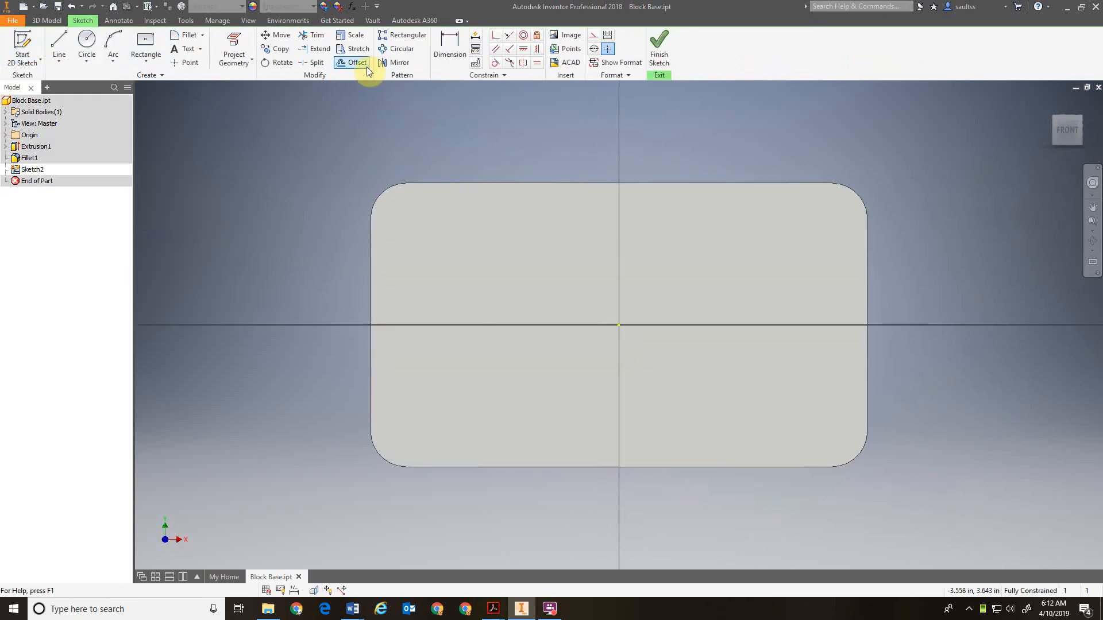
click(87, 45)
click(479, 286)
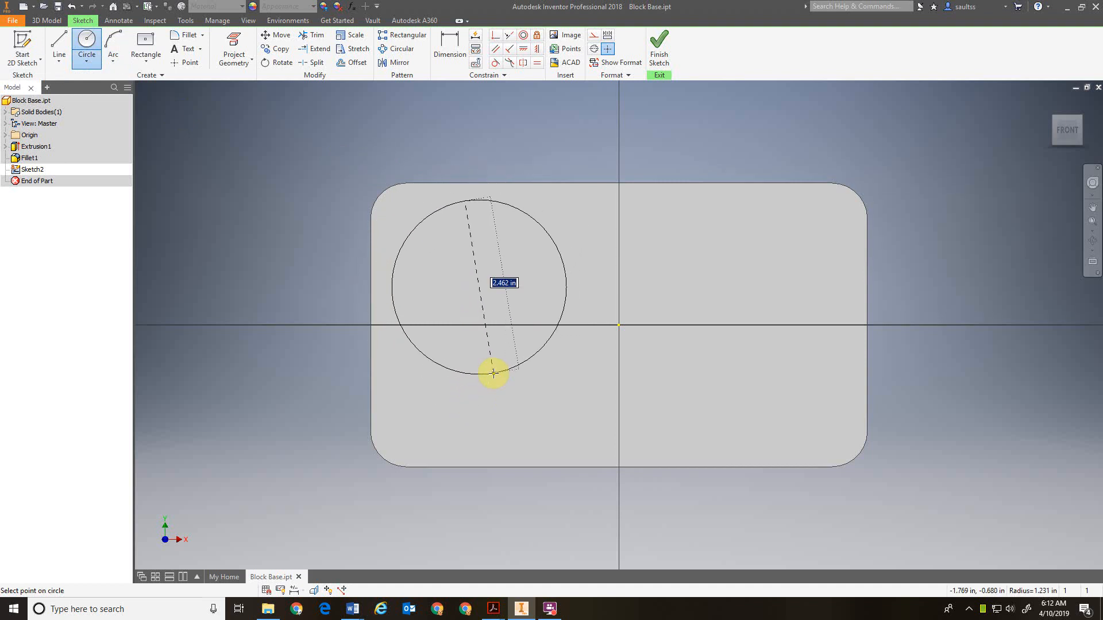
text(2.25)
key(Return)
key(Escape)
mouse_move(479, 292)
mouse_down()
mouse_move(478, 267)
mouse_move(471, 353)
mouse_move(481, 296)
mouse_up()
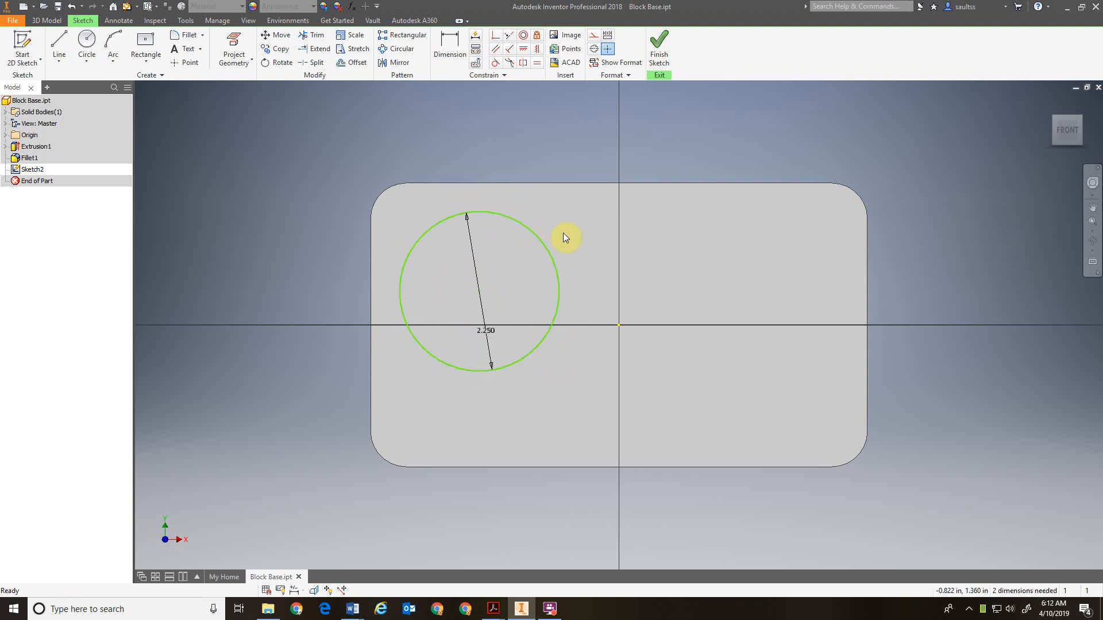
- Dimension the horizontal distance between the circle's center and the origin as 1.75 in
click(454, 56)
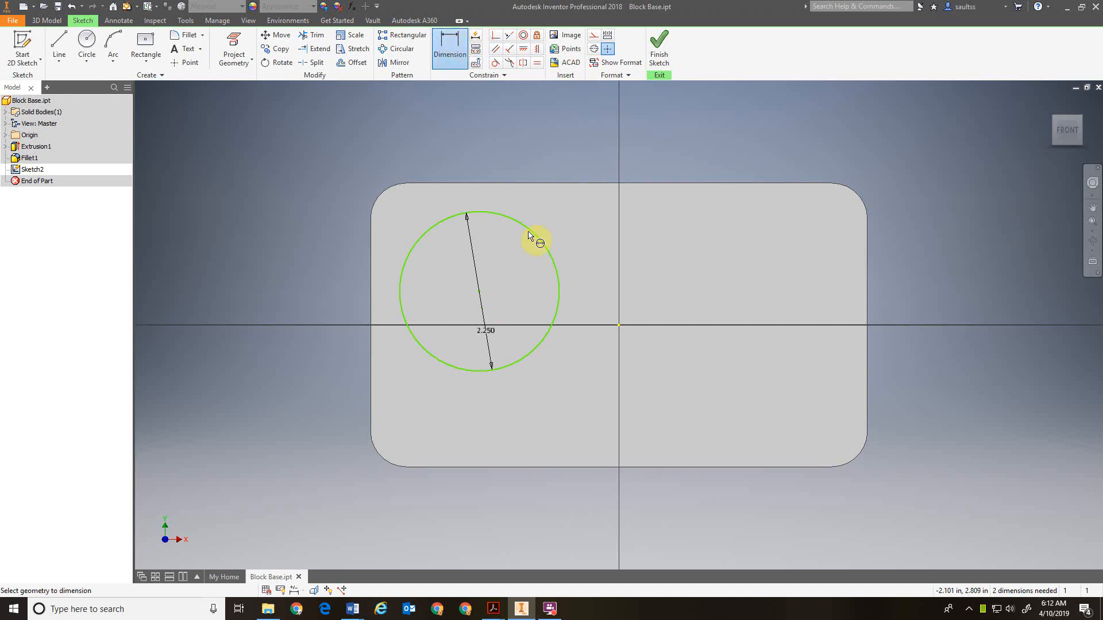
click(460, 45)
click(516, 224)
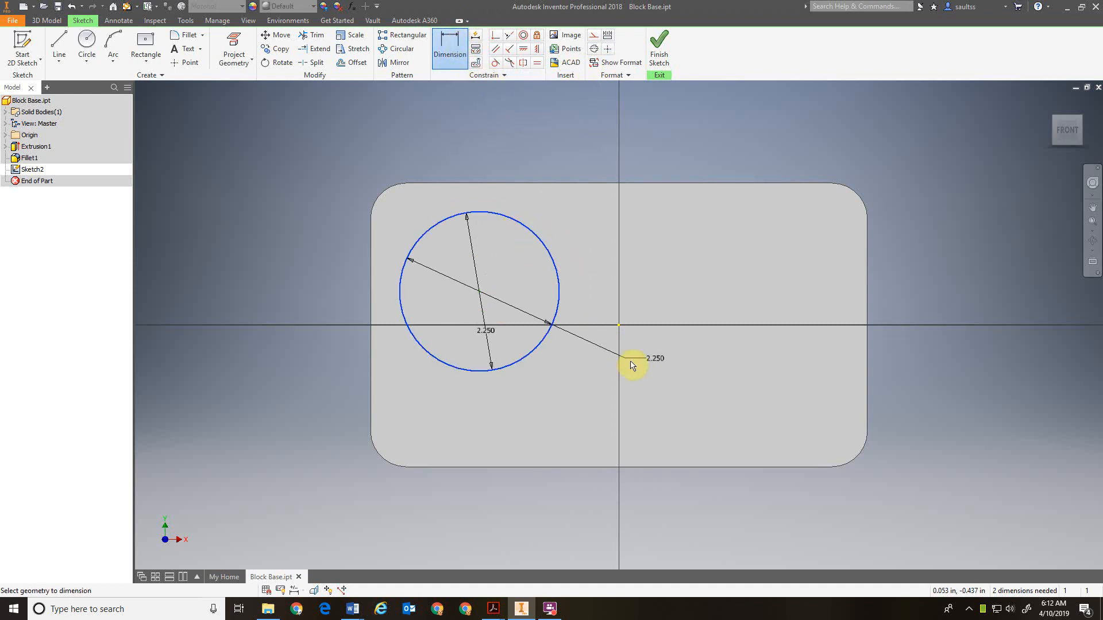
click(618, 326)
click(558, 153)
text(1.75)
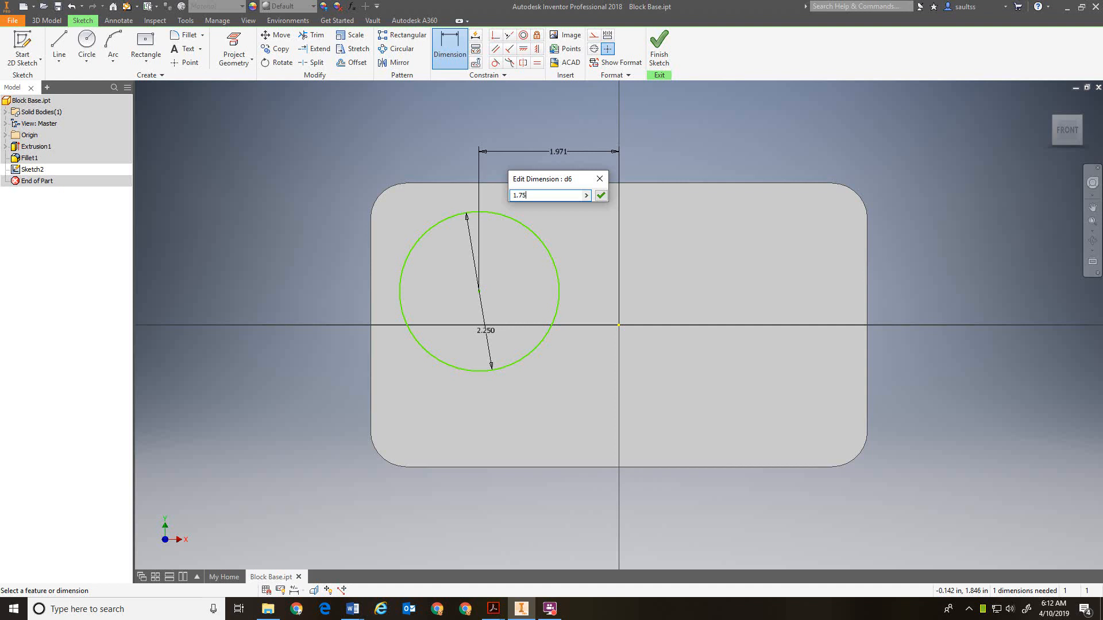
click(607, 196)
key(Escape)
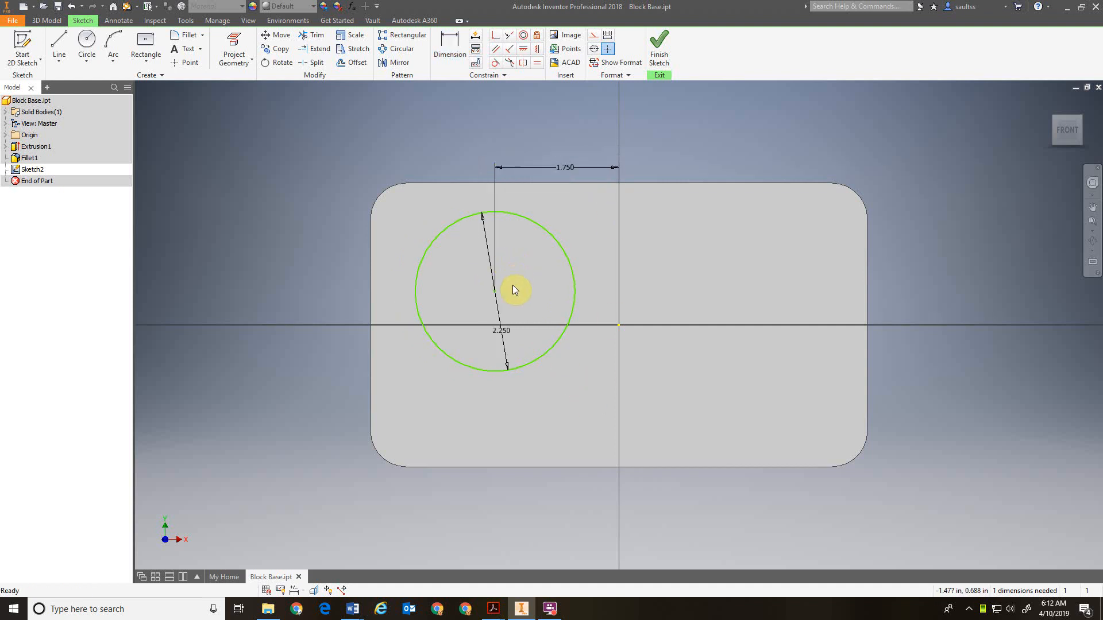
- Test the circle's remaining vertical freedom, and constrain its center horizontally to the origin
click(496, 295)
drag(496, 295, 574, 244)
drag(578, 282, 556, 289)
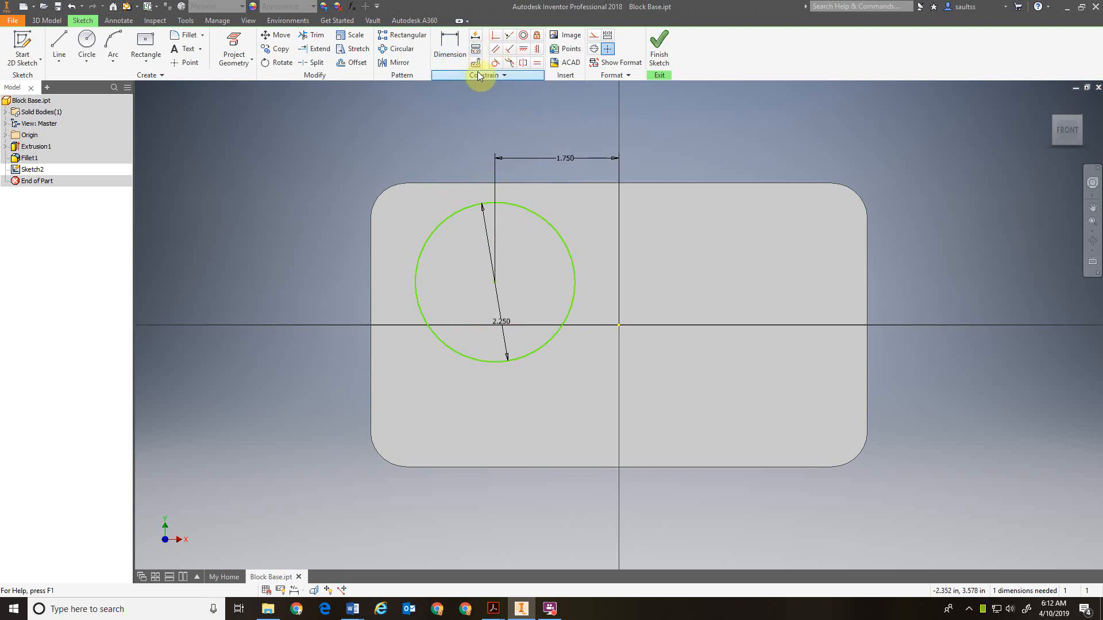
click(527, 51)
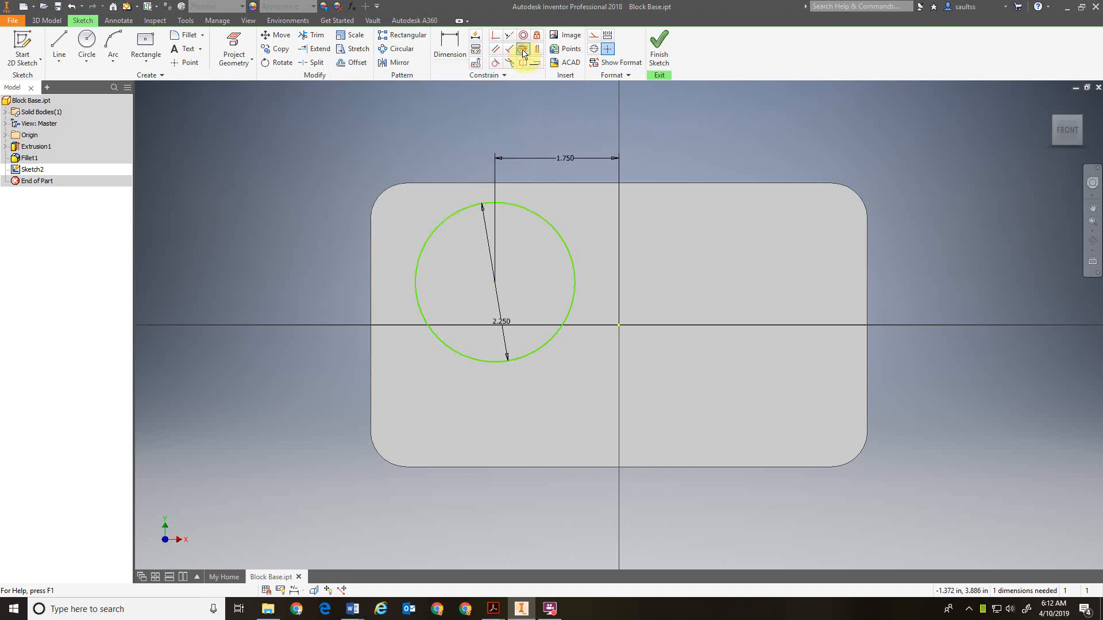
click(496, 285)
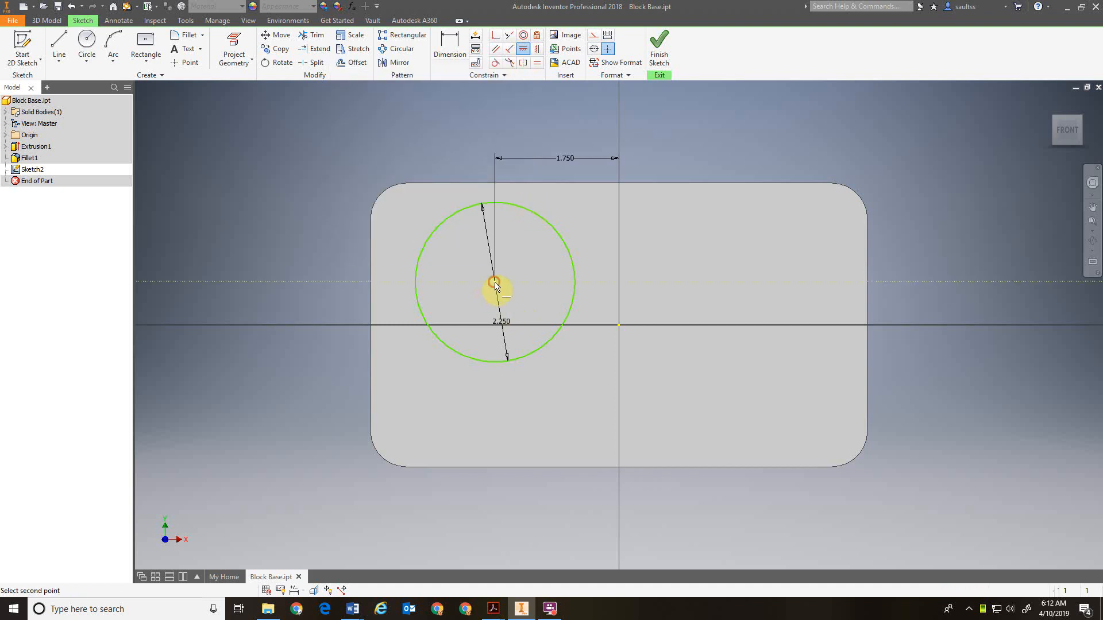
click(619, 326)
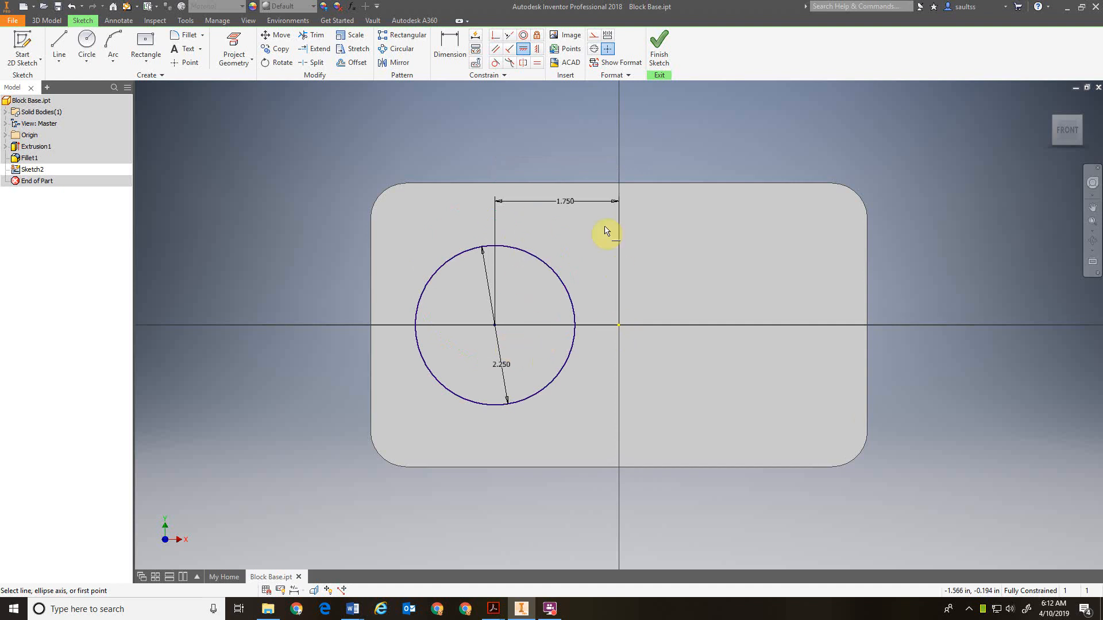
- Finish the sketch and extrude the circle as a cut 0.25 in deep through the plate
click(661, 45)
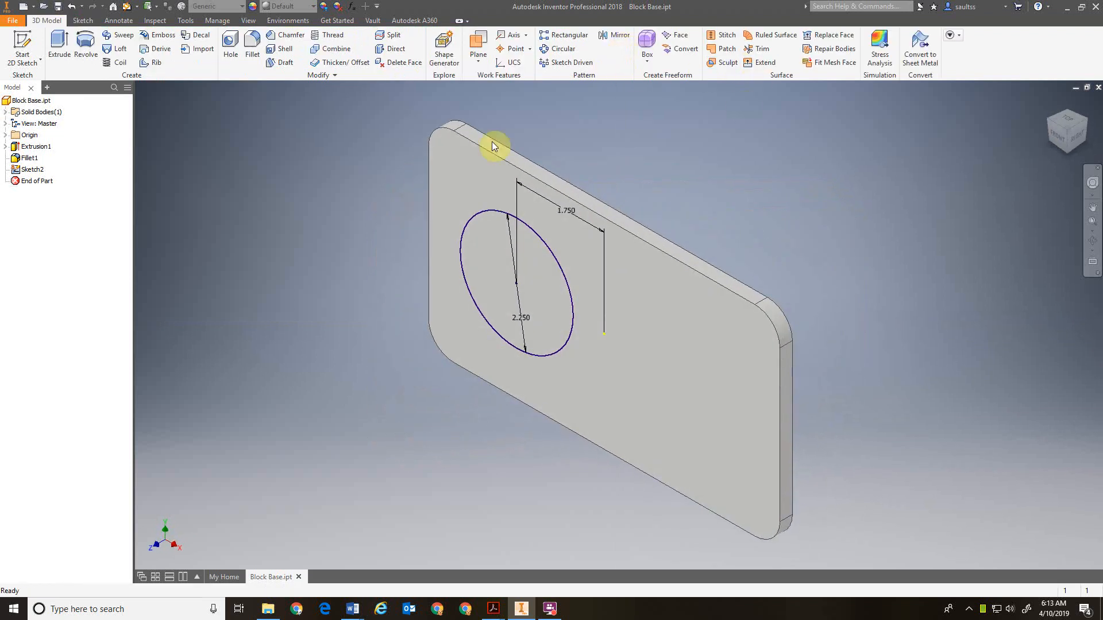
click(60, 46)
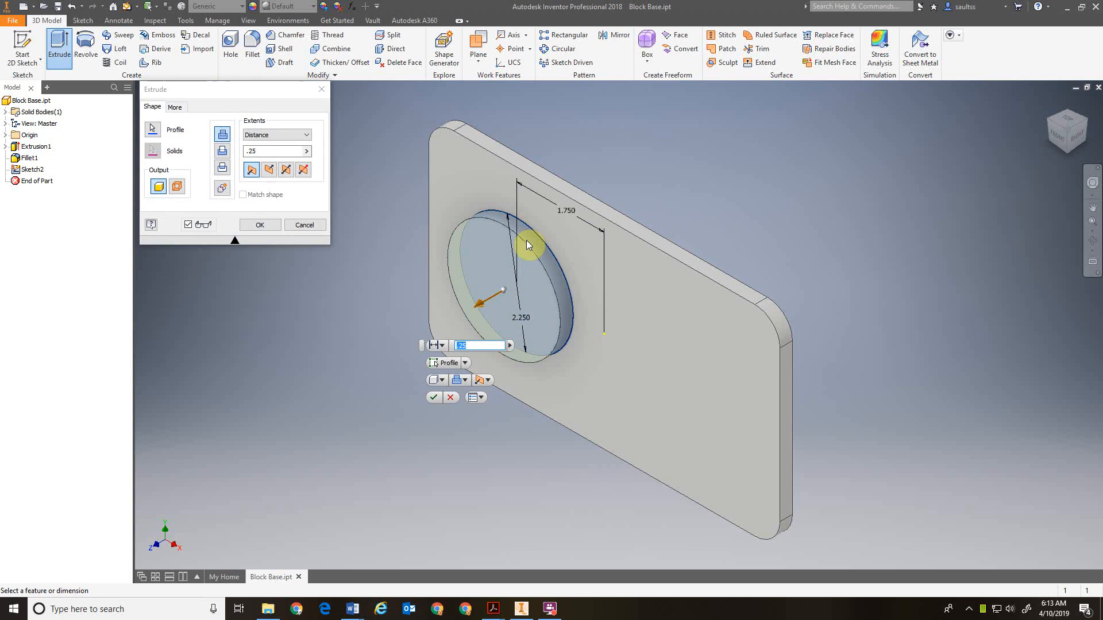
click(222, 154)
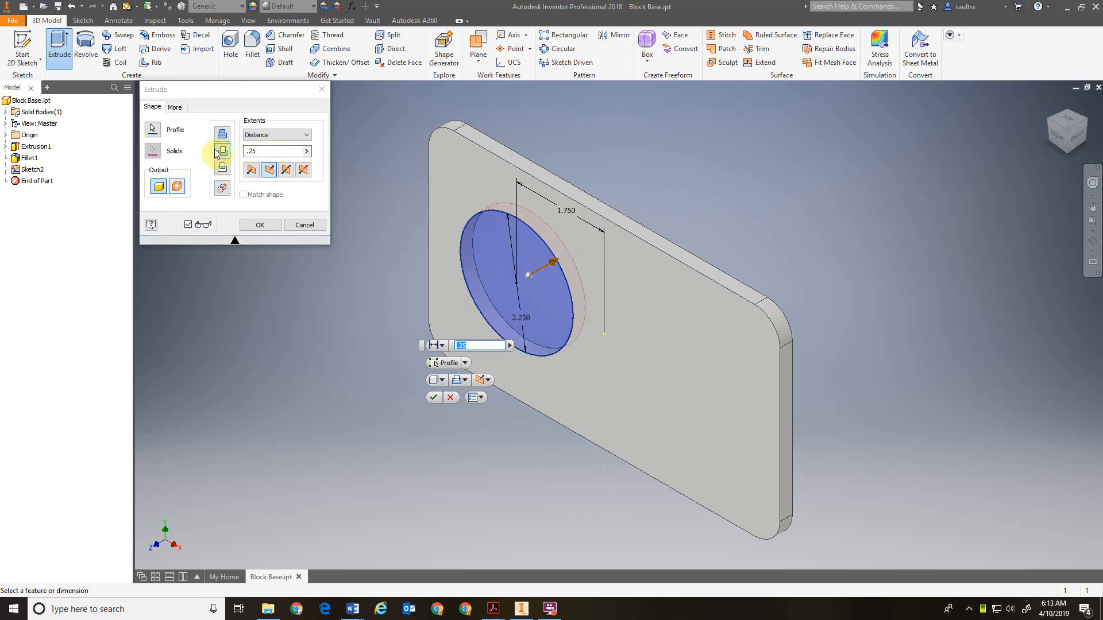
click(264, 225)
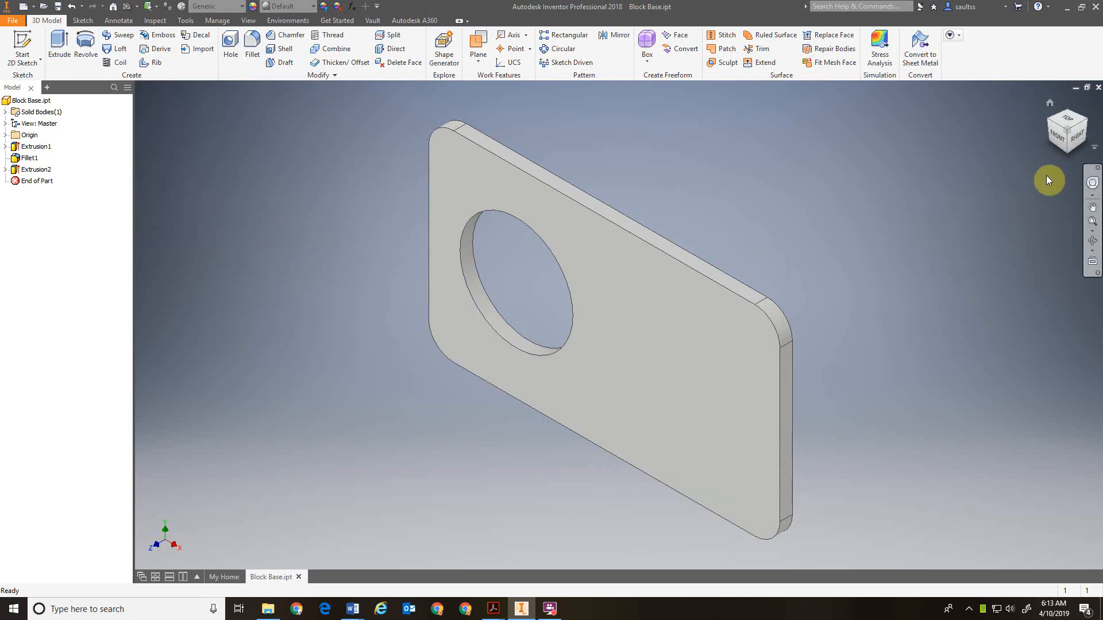
- Pattern the circular cutout rectangularly along the plate's long upper edge toward the uncut side, with 3 occurrences spaced 1.75 in
click(1055, 140)
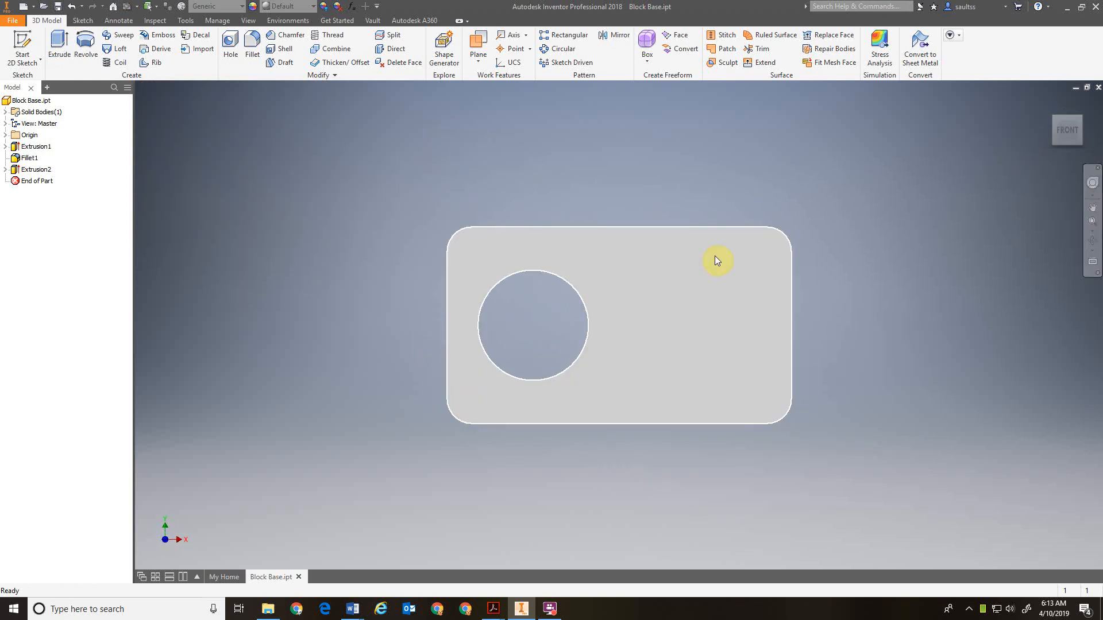
click(1046, 105)
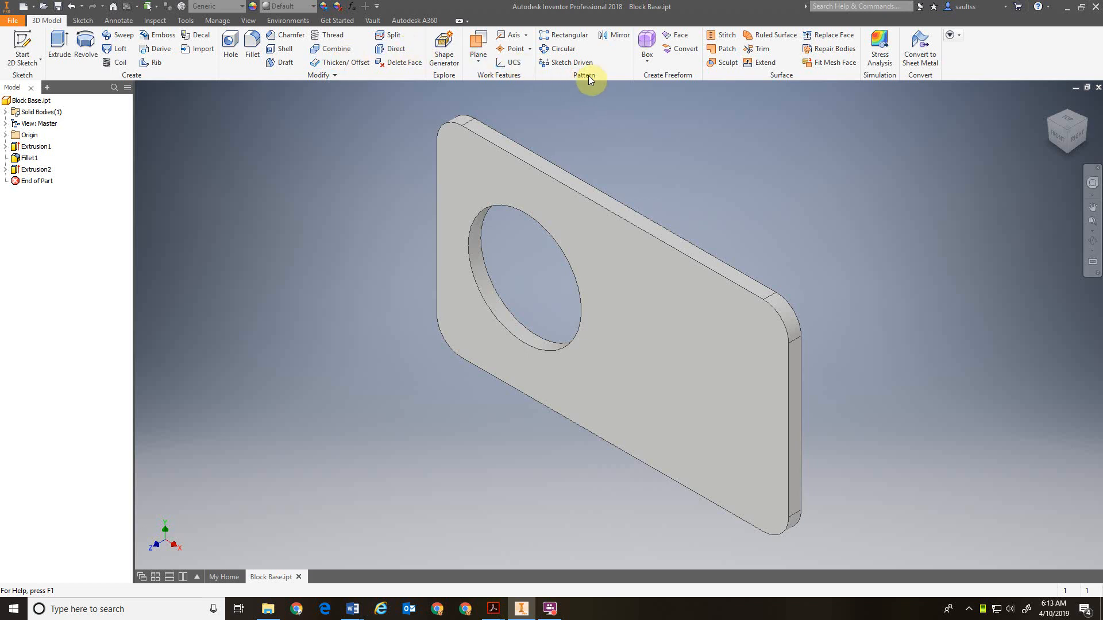
click(574, 37)
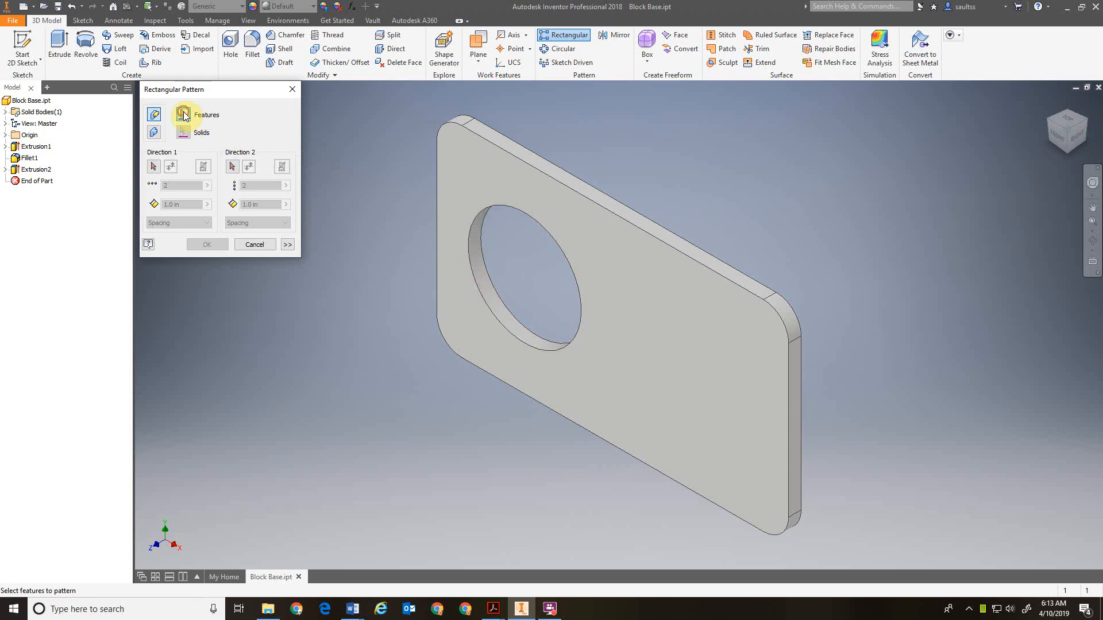
click(481, 257)
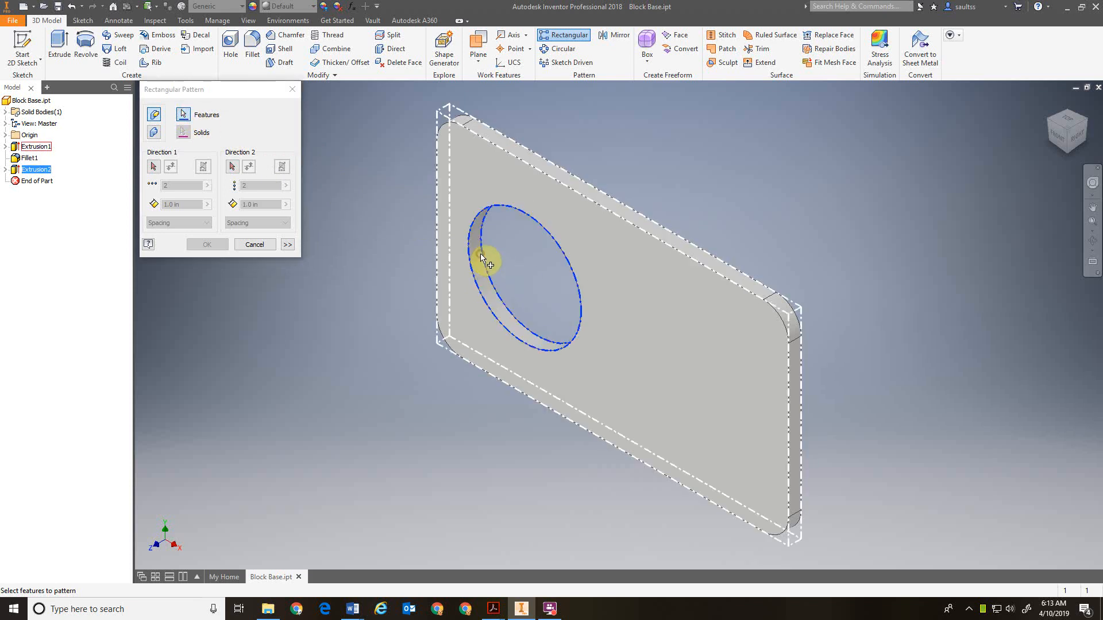
click(154, 168)
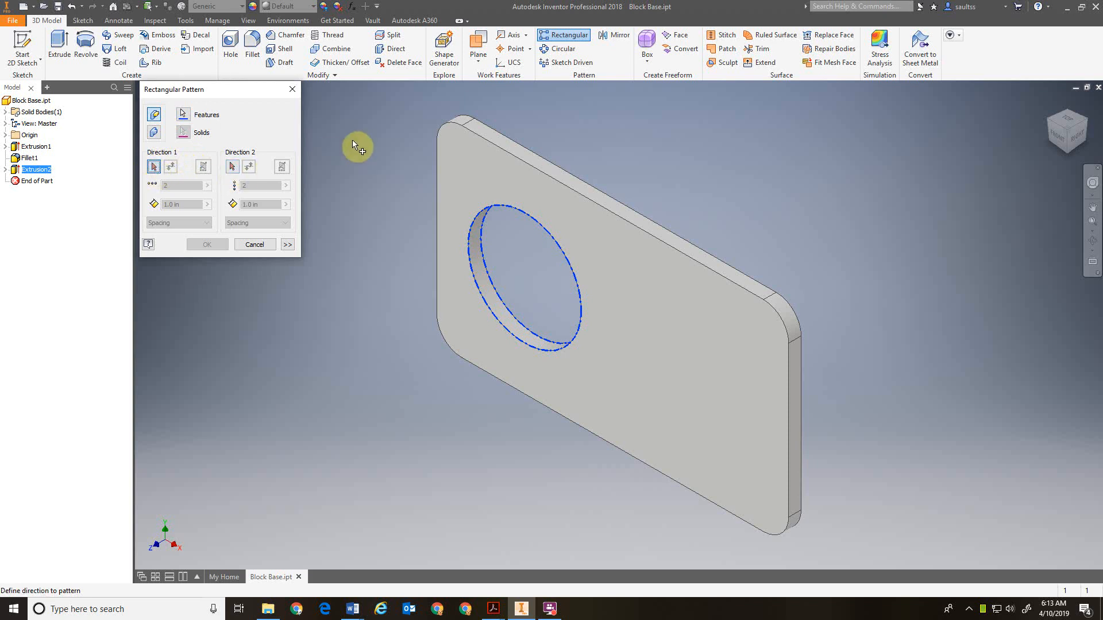
click(488, 139)
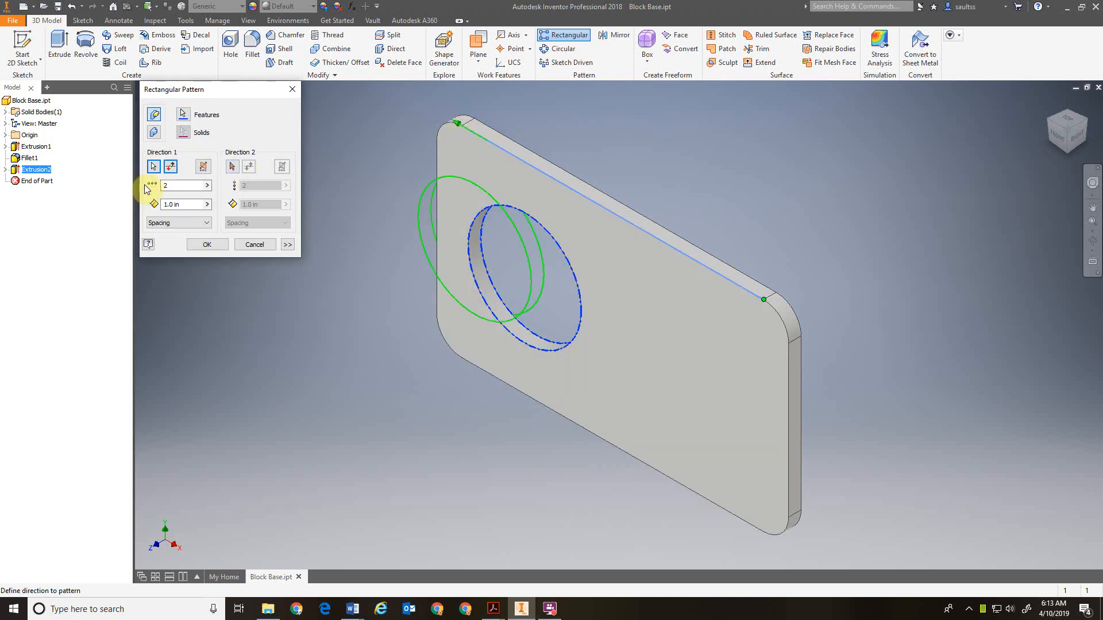
click(171, 171)
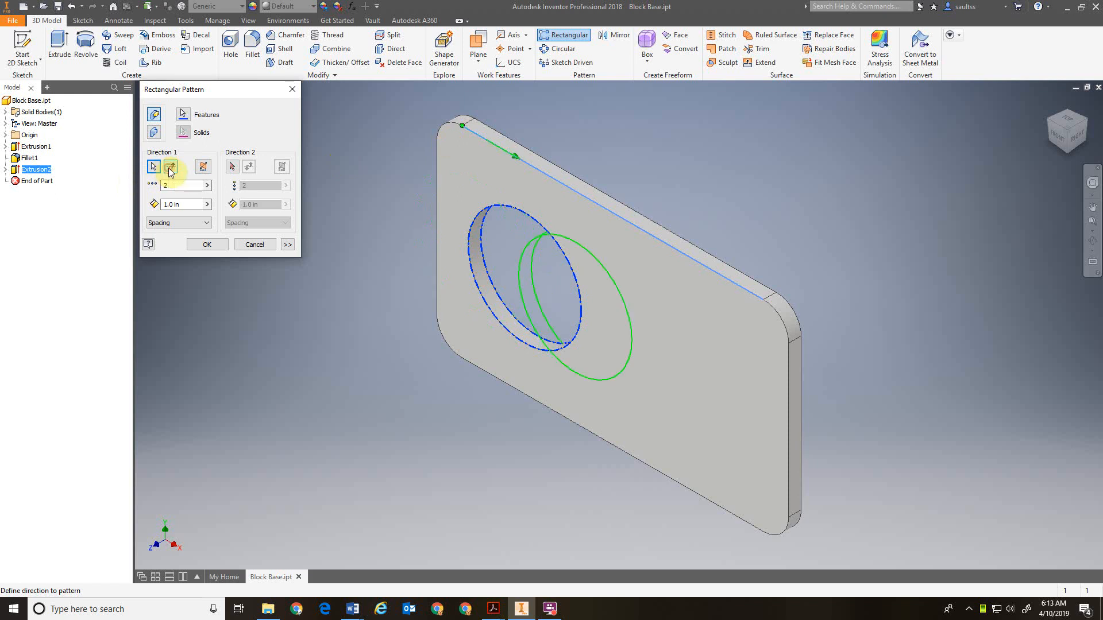
double_click(174, 185)
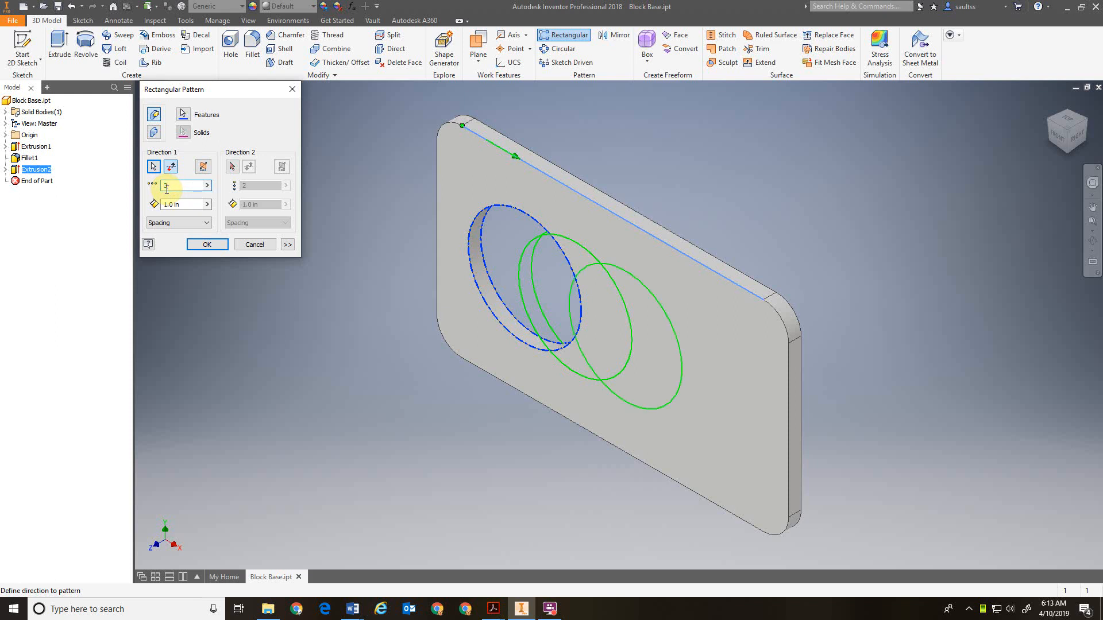
key(Tab)
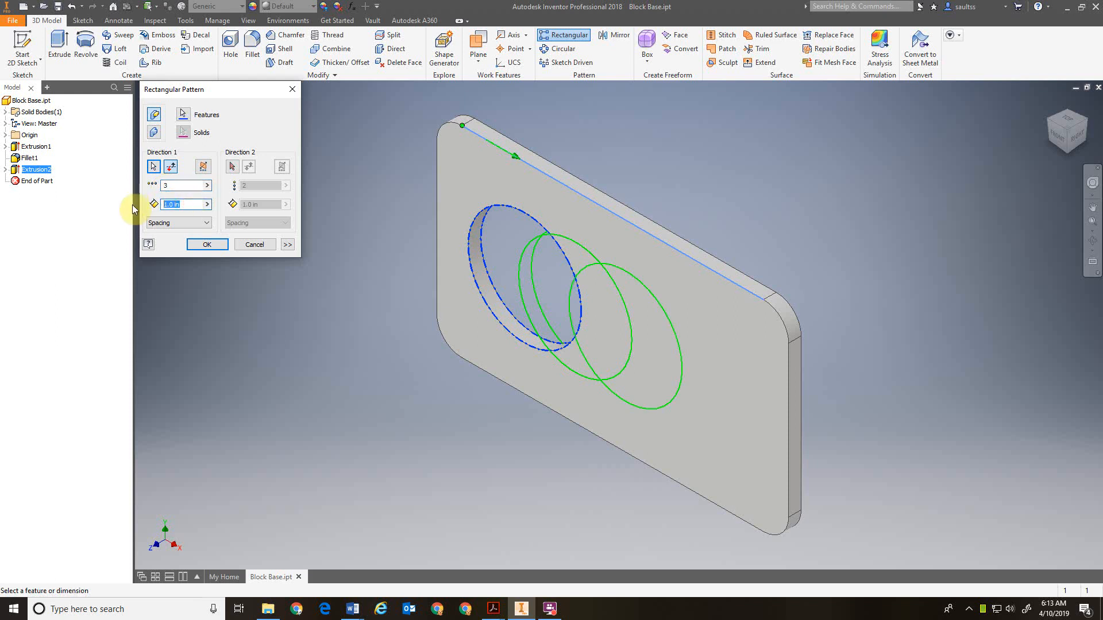
text(1.75)
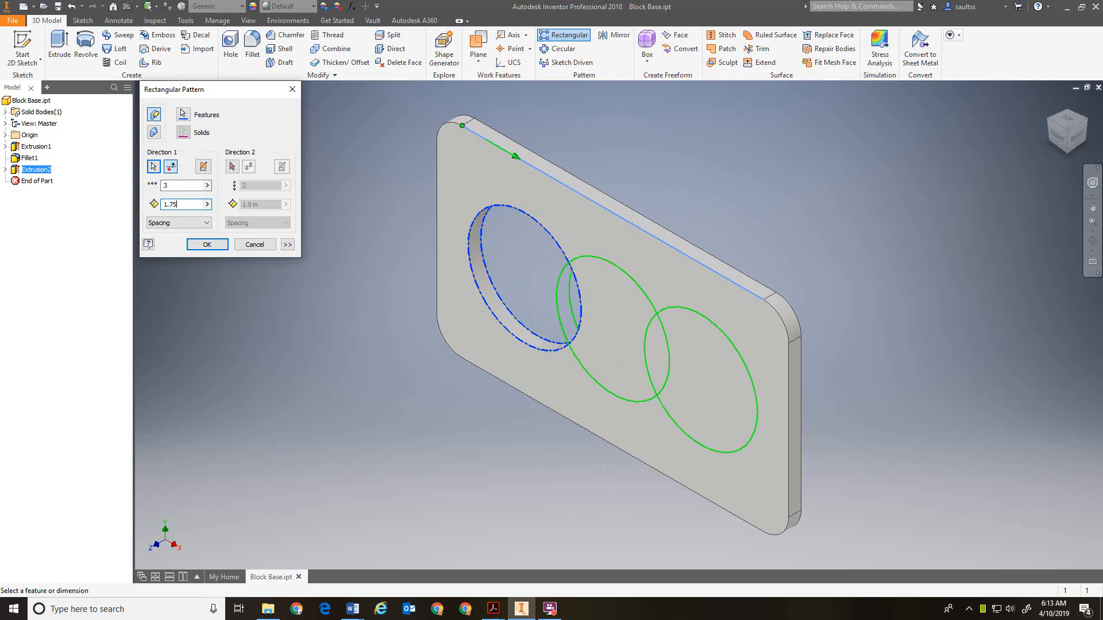
click(207, 244)
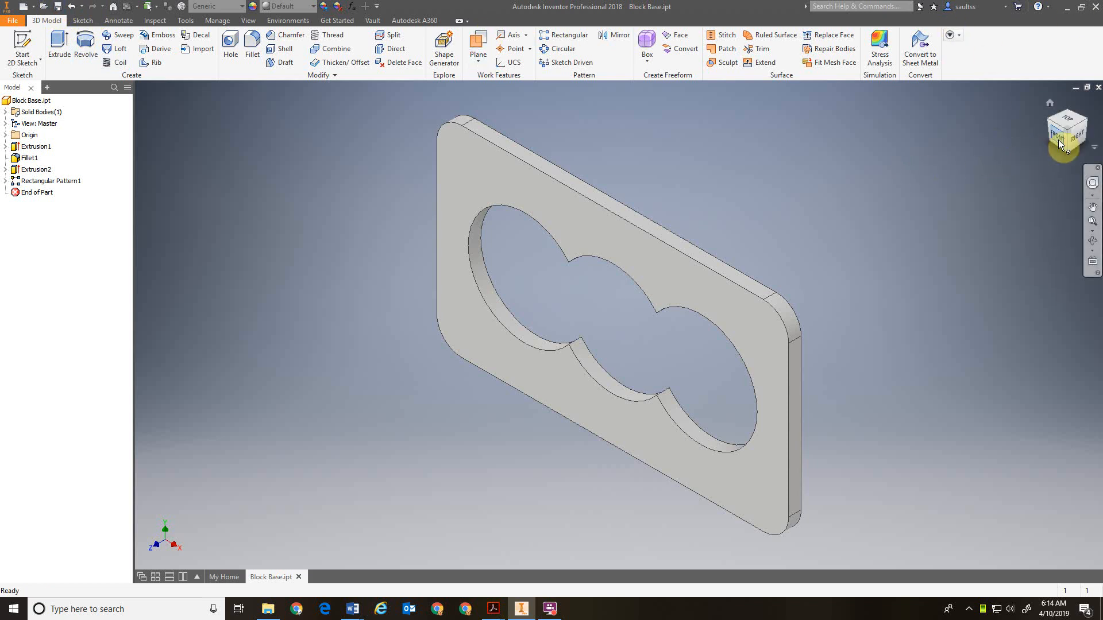
- View the finished plate from the front, and review the list of covered features in the Intro Autodesk Inventor PDF in Acrobat
drag(1058, 140, 948, 131)
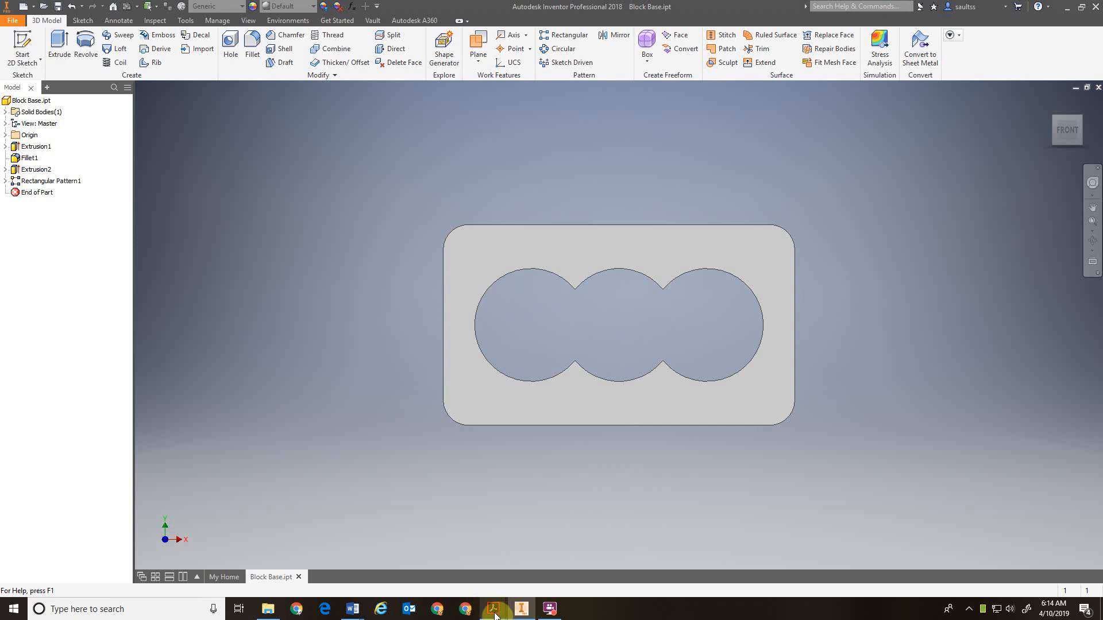
mouse_move(494, 614)
click(549, 561)
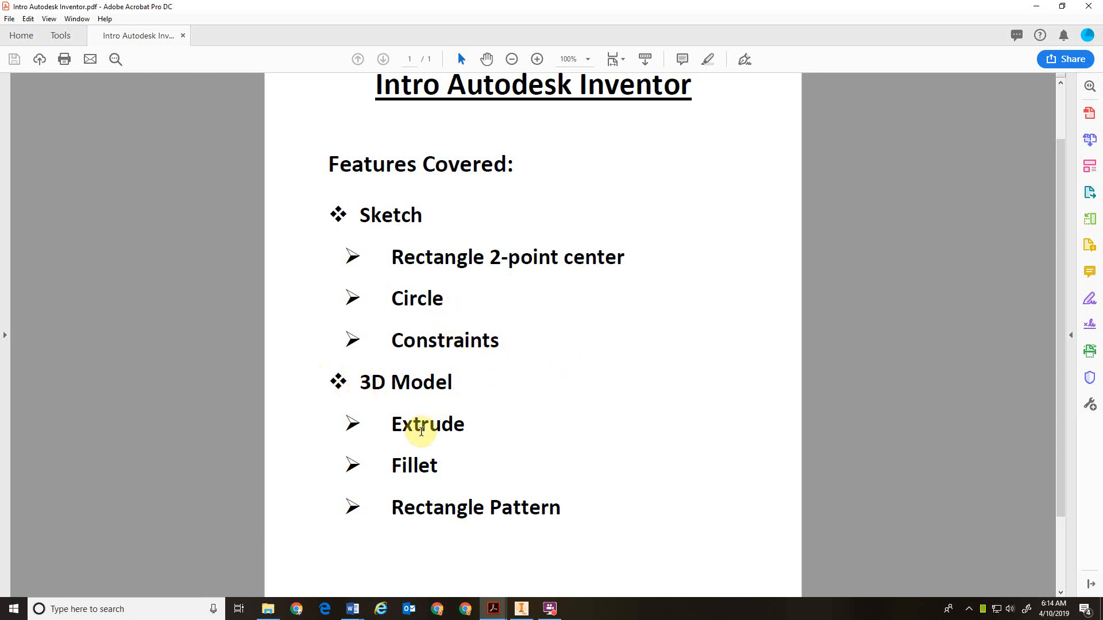
click(1035, 7)
click(549, 609)
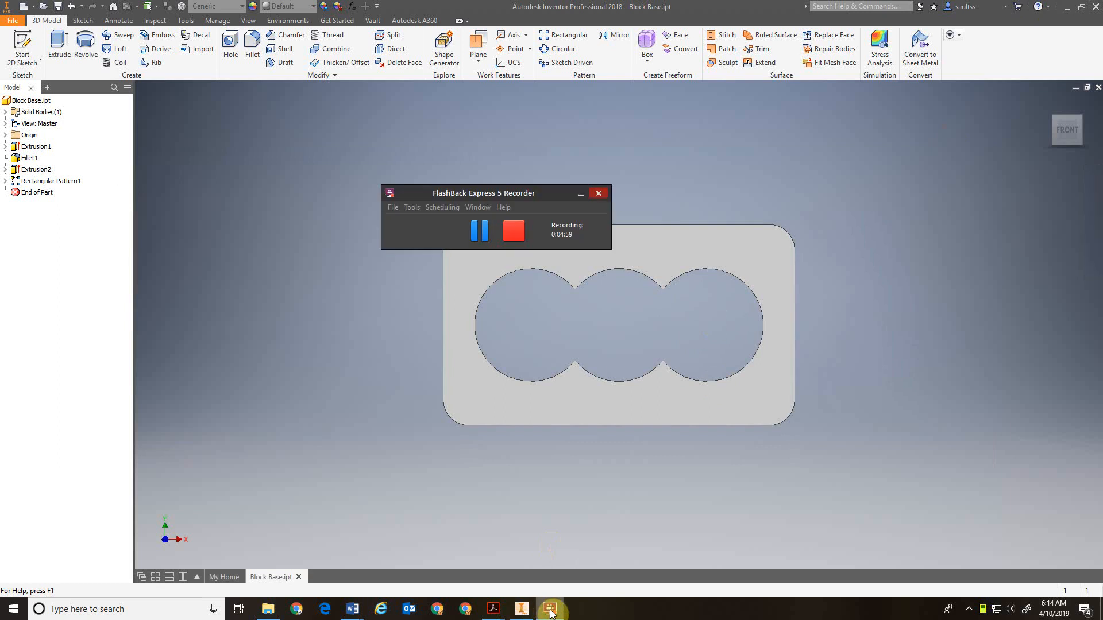